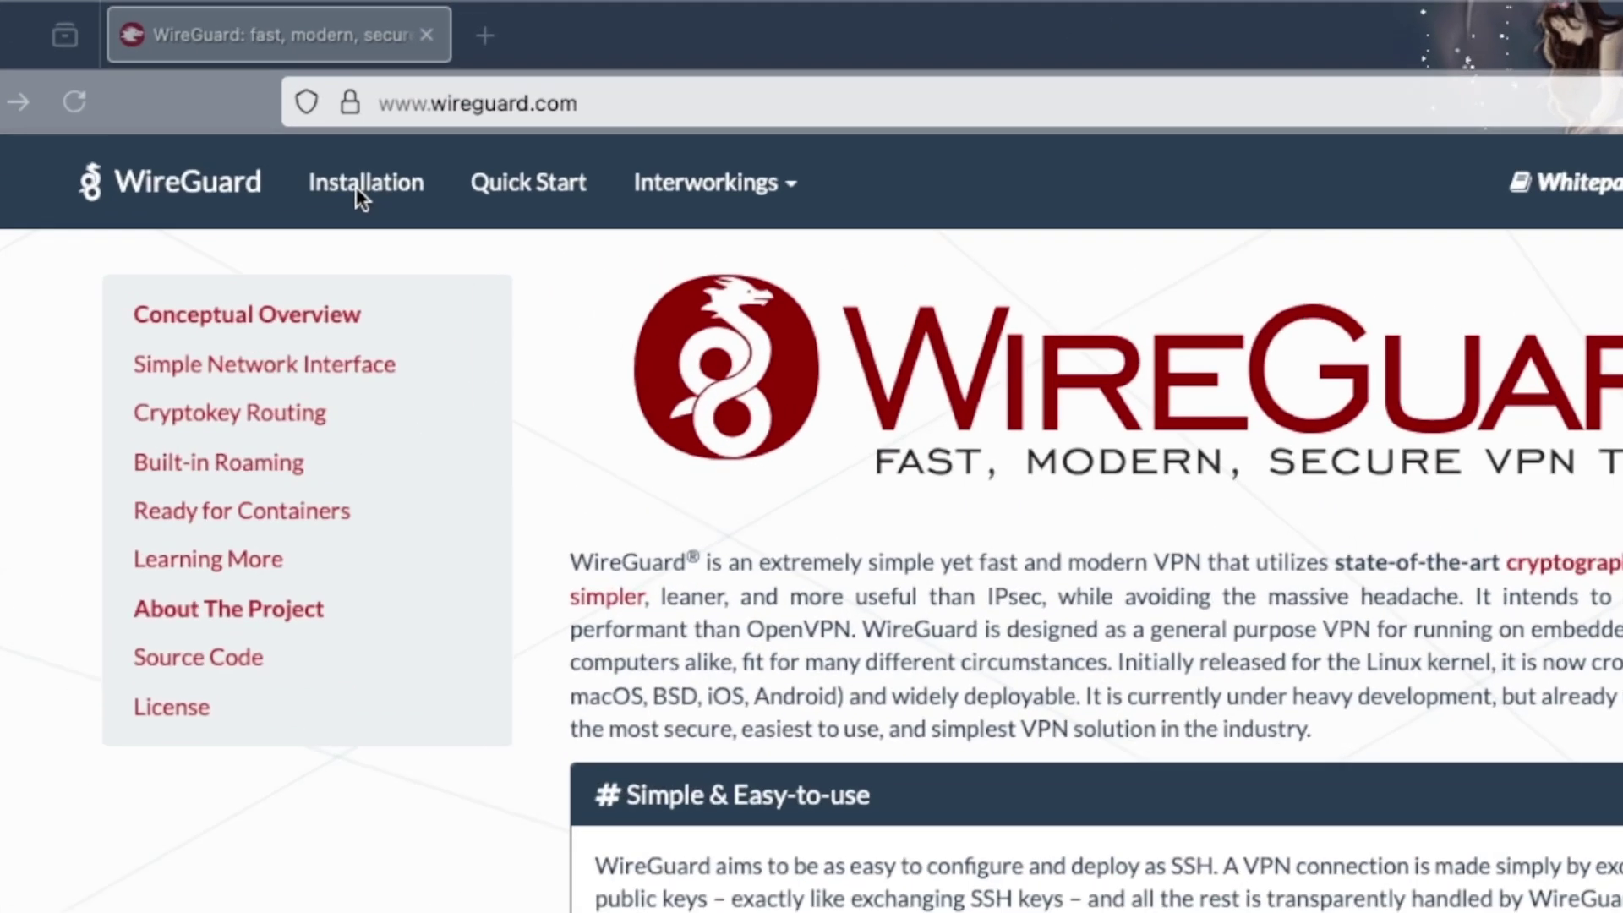
# - Follow WireGuard's macOS App Store link, always allowing apple.com to open App Store links
pyautogui.click(357, 188)
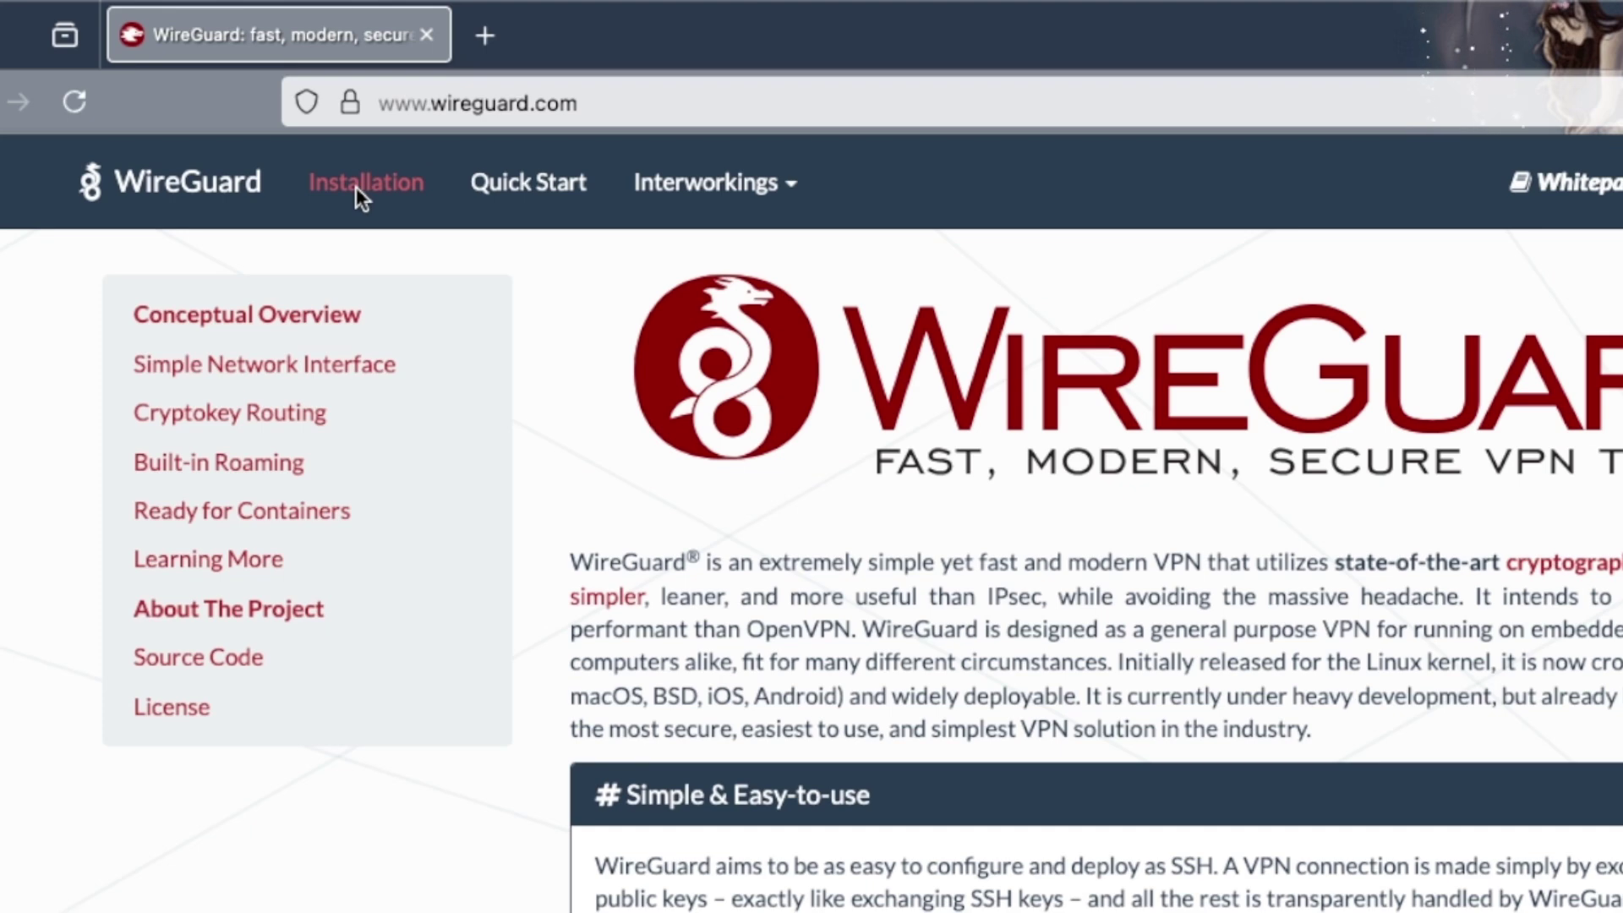
pyautogui.click(357, 186)
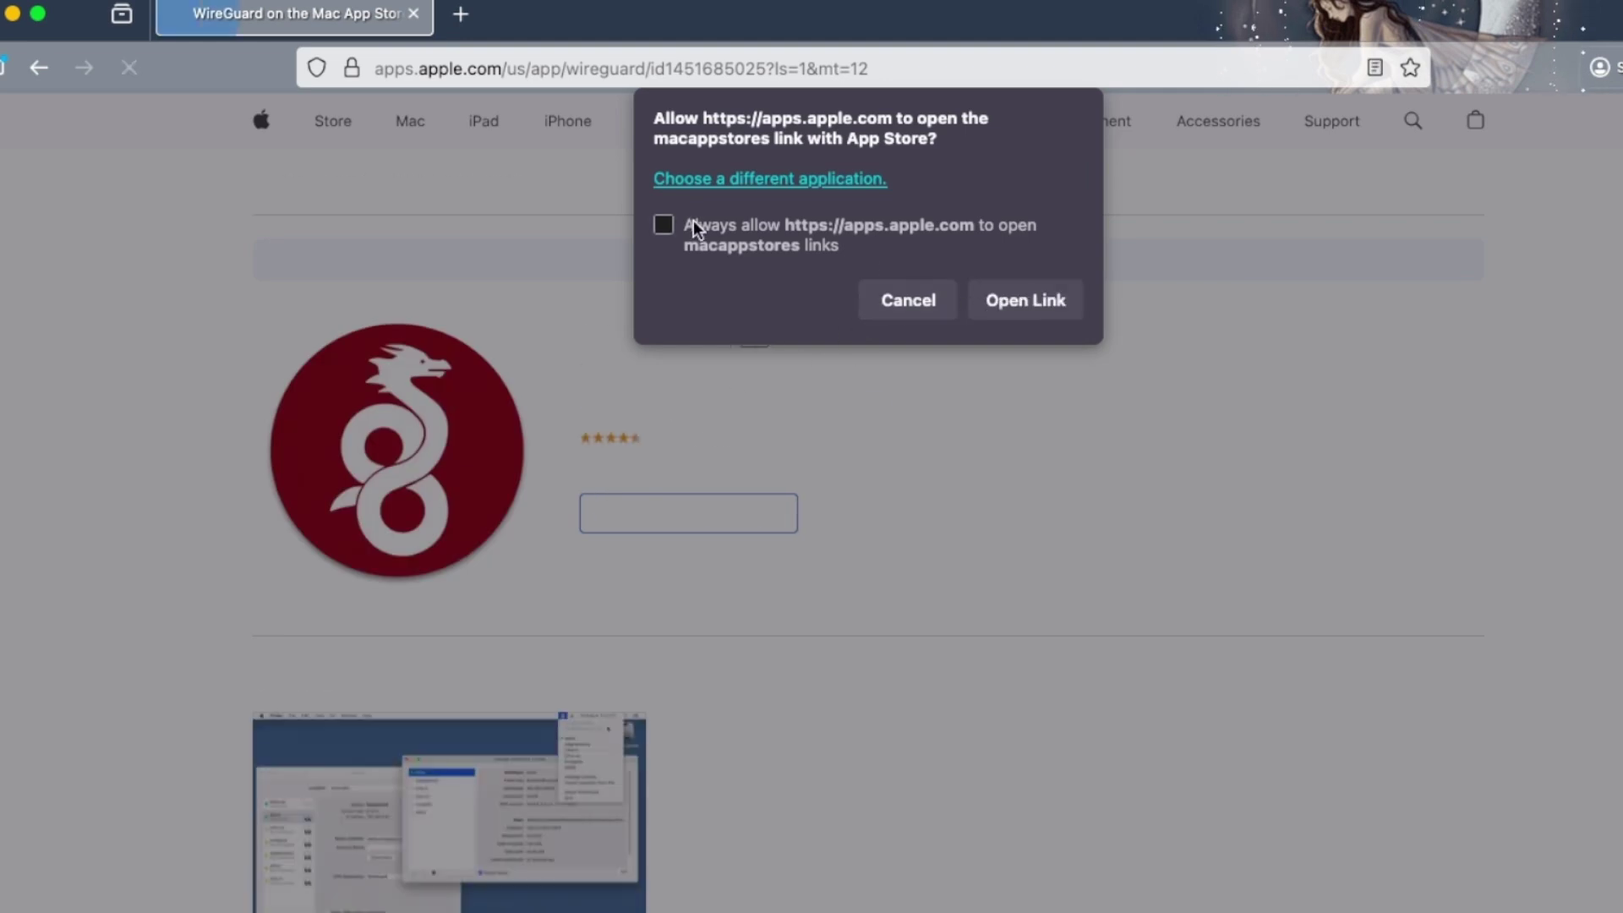
pyautogui.click(692, 237)
pyautogui.click(1051, 304)
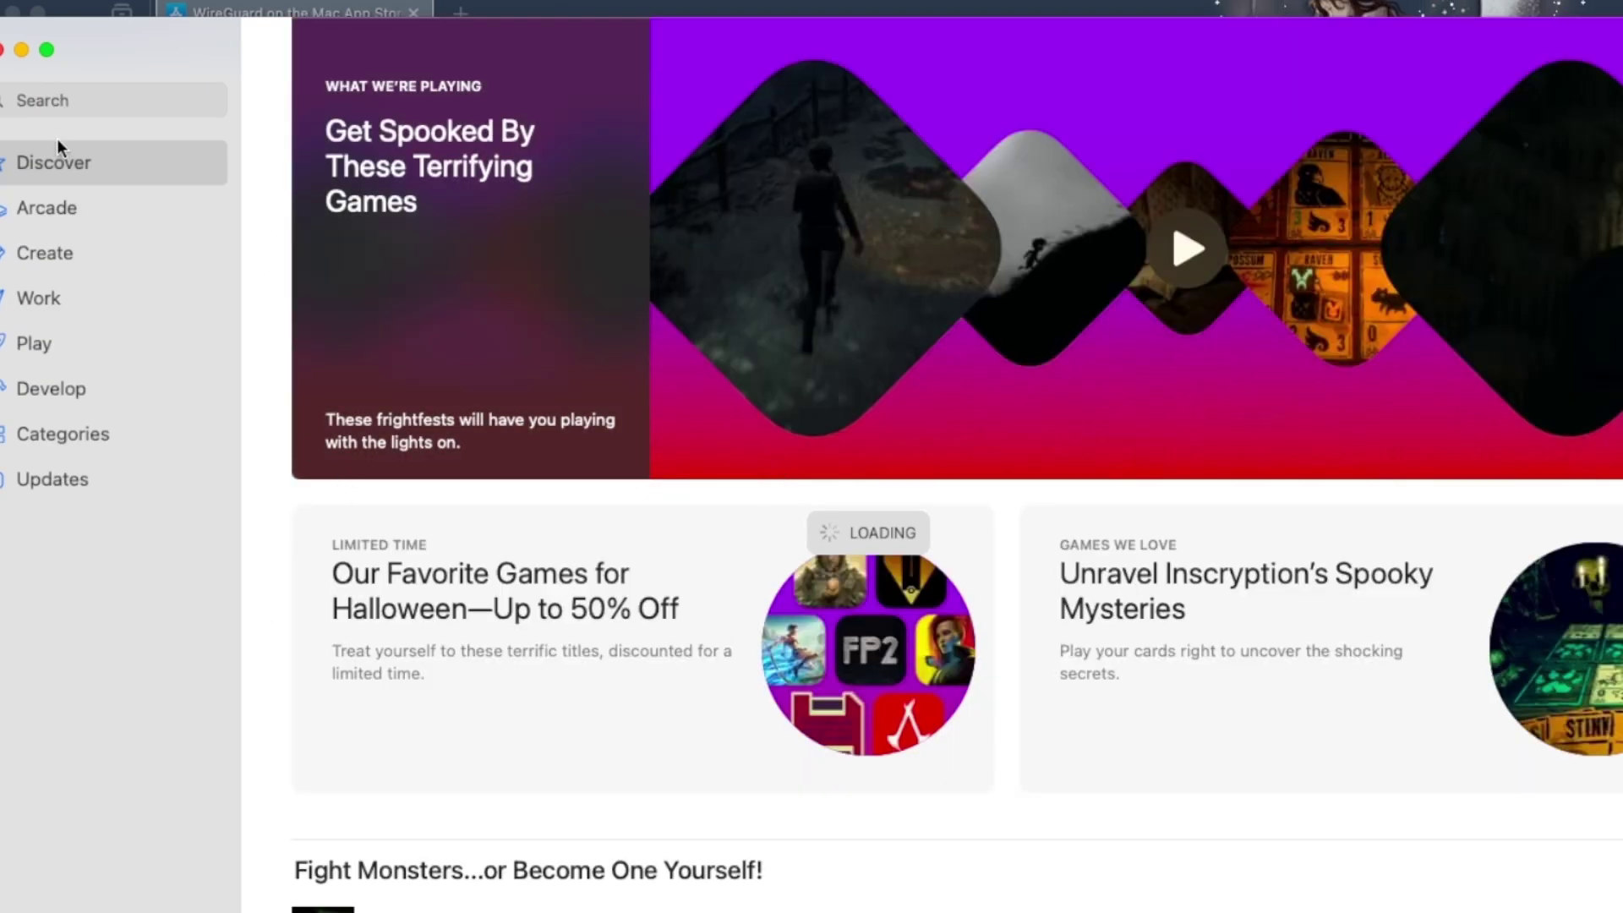
# - Download the WireGuard VPN client from the Mac App Store and launch it
pyautogui.click(66, 102)
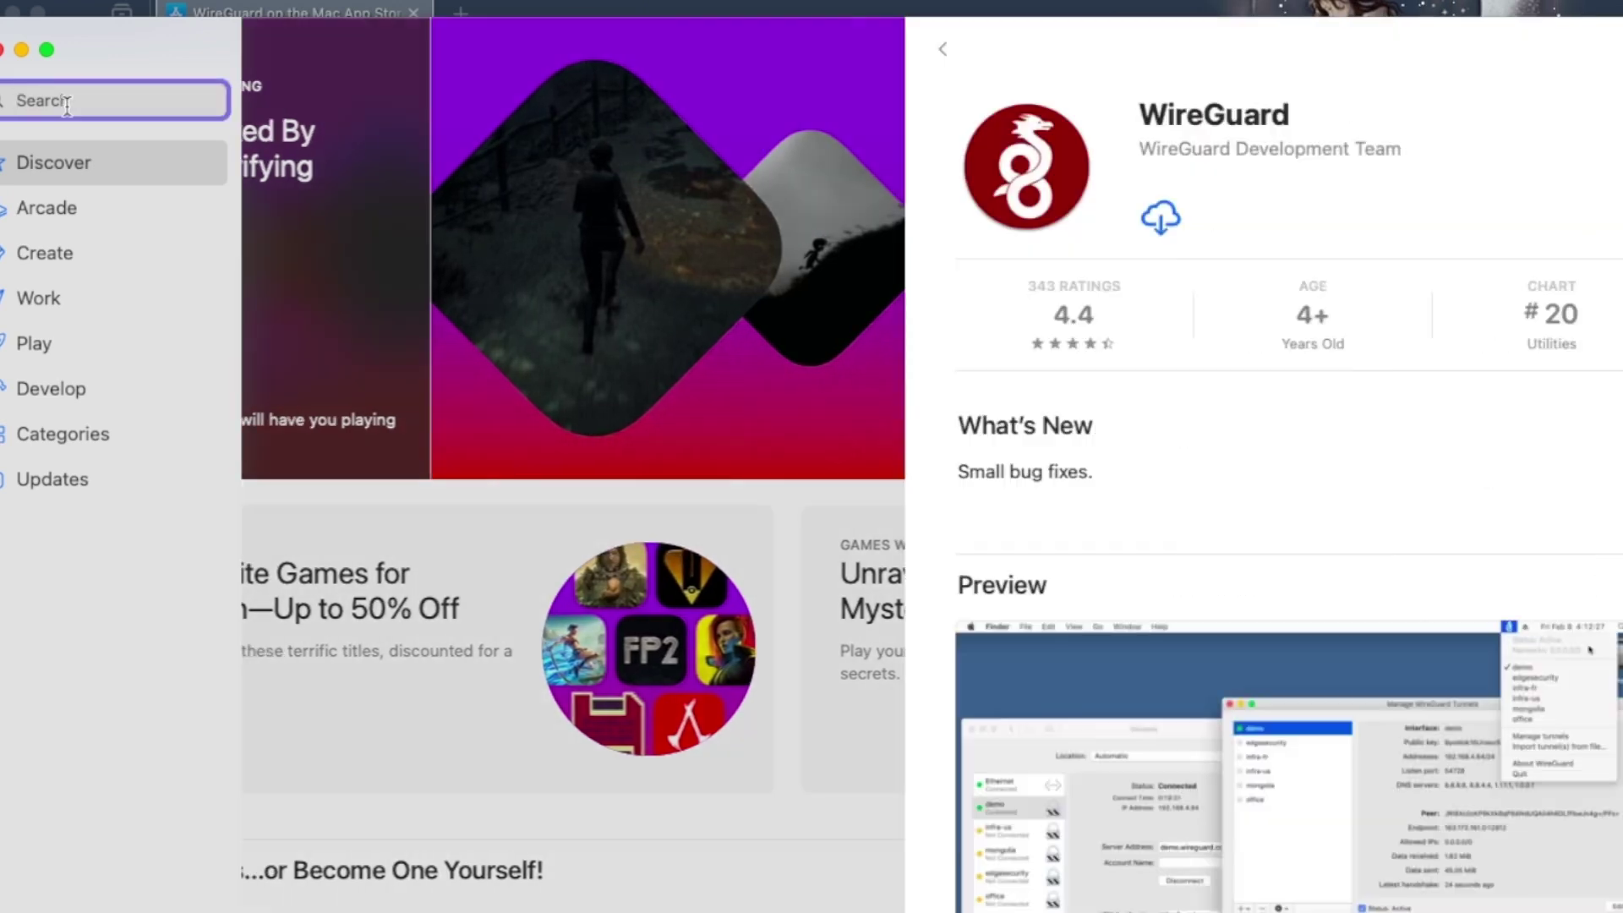
pyautogui.write('wi')
pyautogui.press('BackSpace')
pyautogui.press('BackSpace')
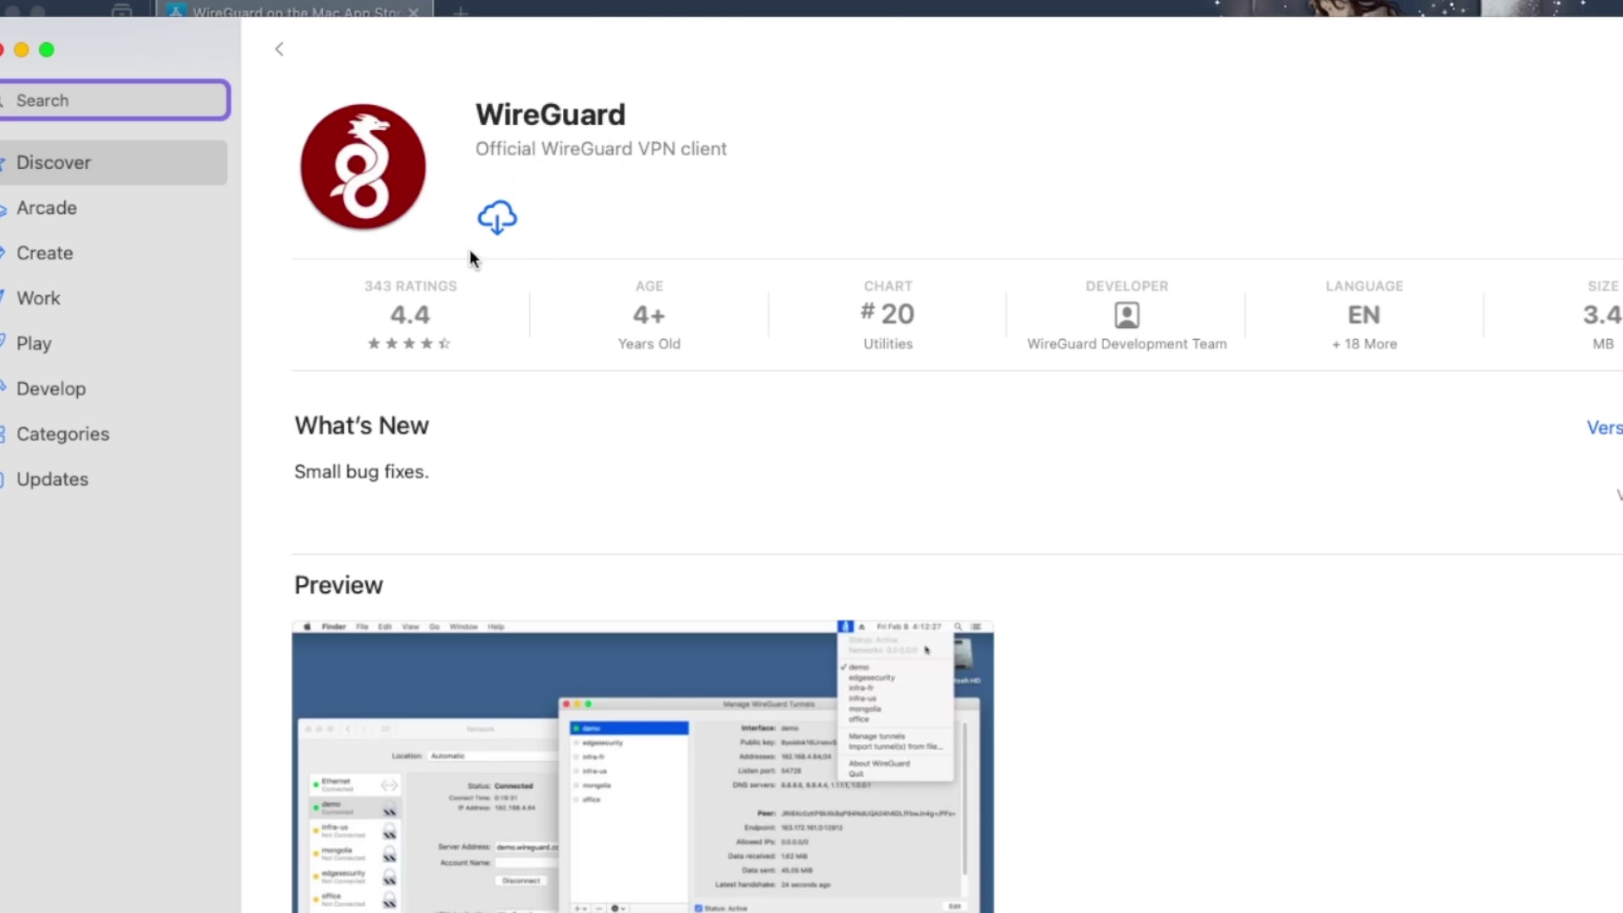
pyautogui.click(495, 219)
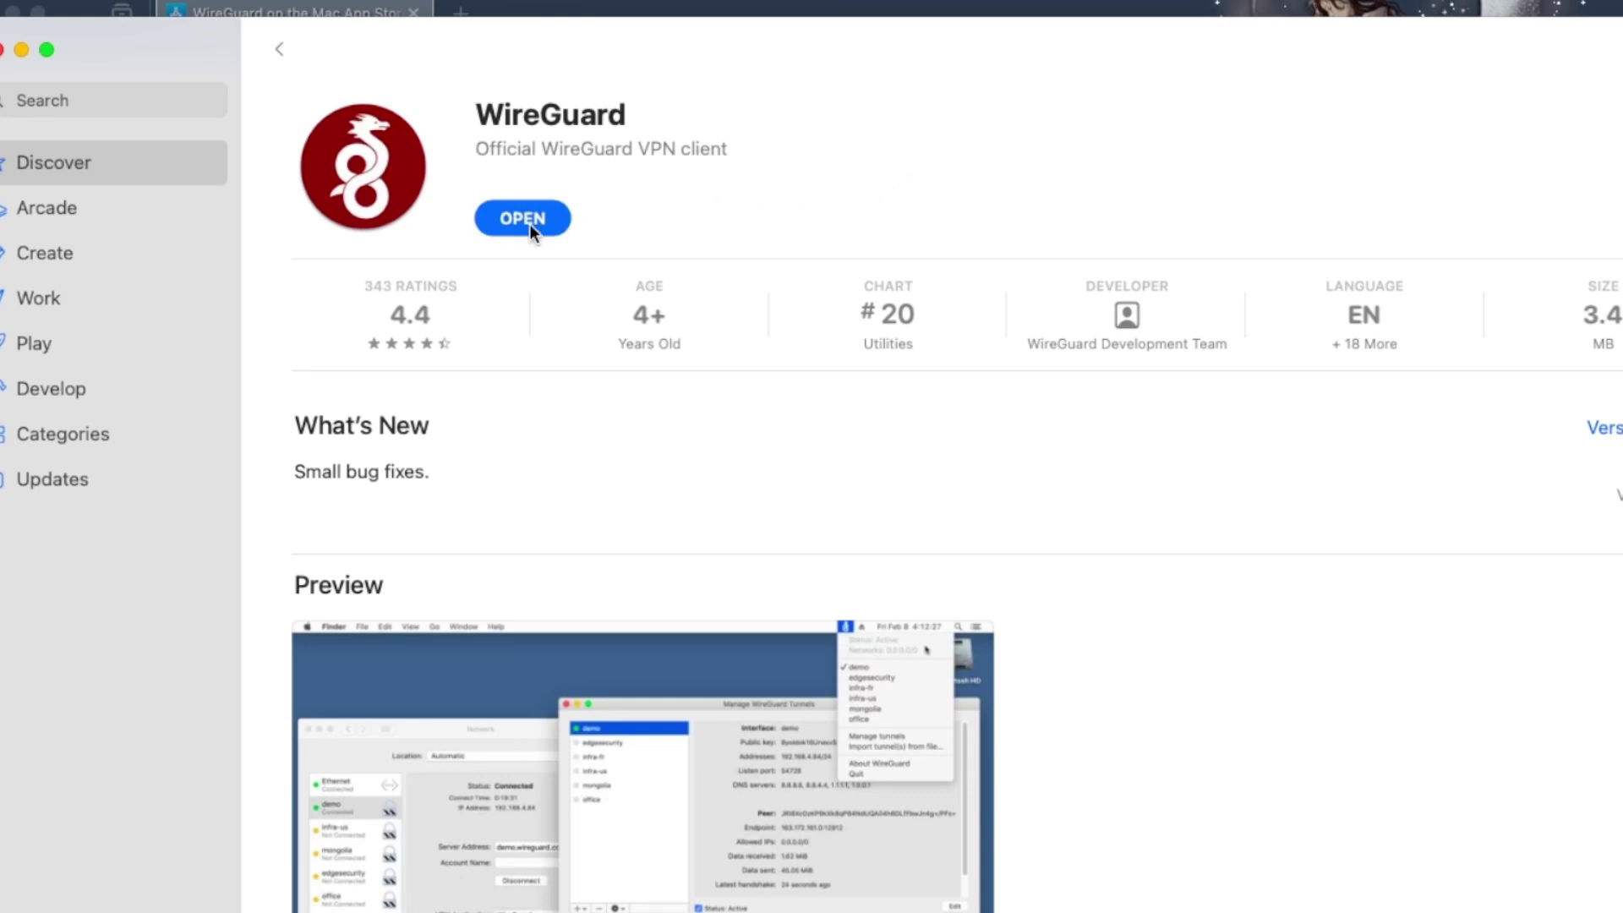
pyautogui.click(517, 222)
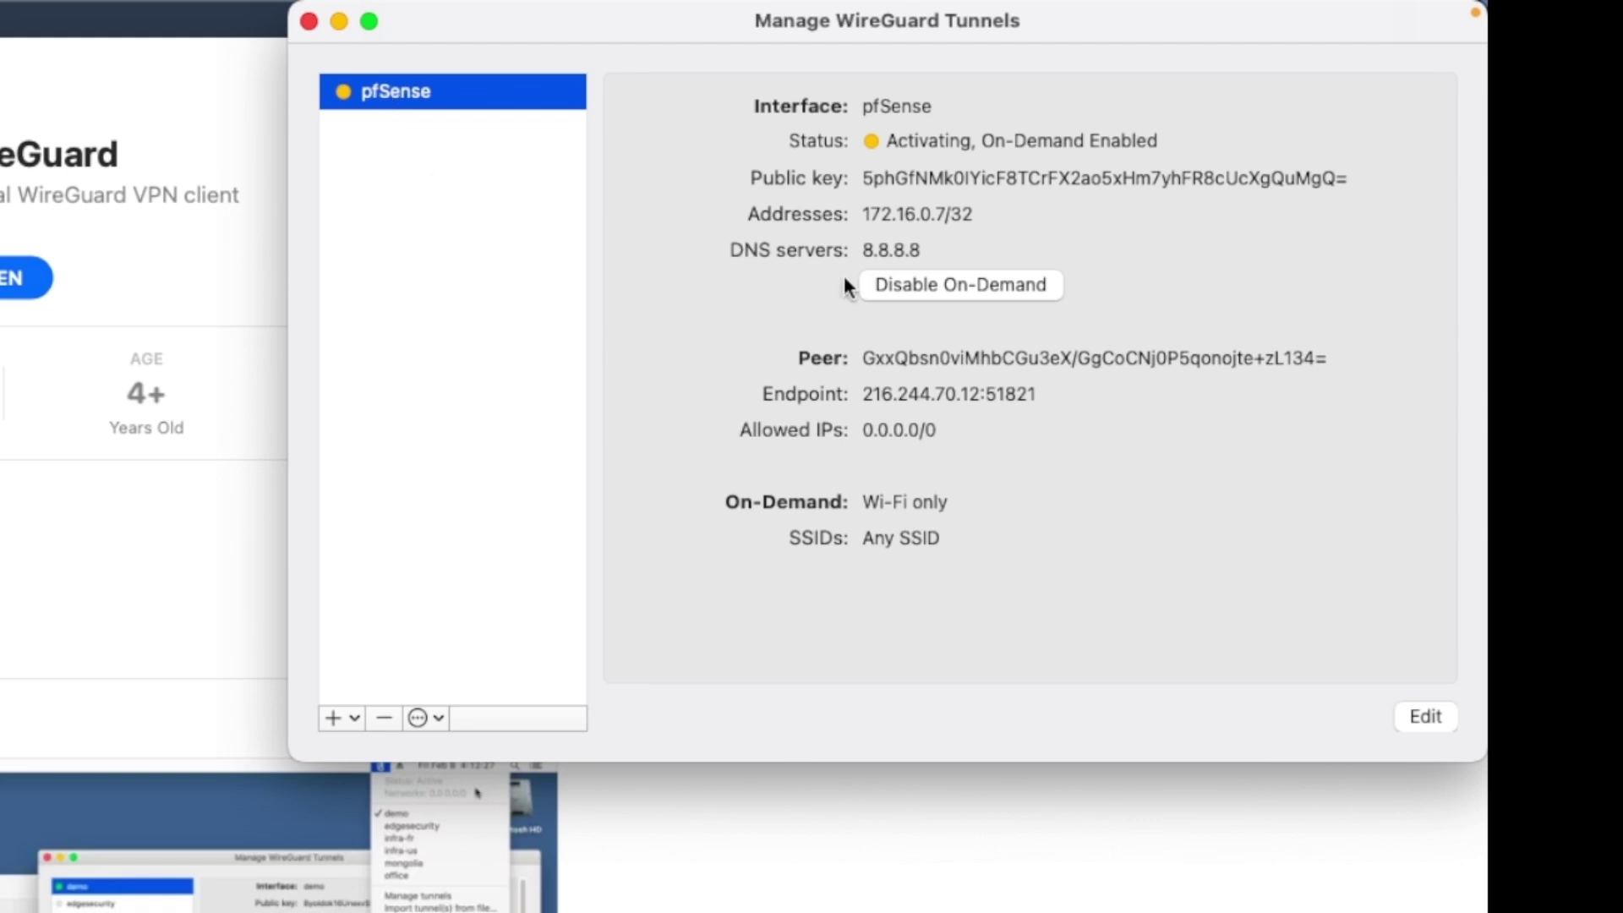
# - Disable On-Demand for the pfSense tunnel and minimize the WireGuard tunnel manager
pyautogui.click(911, 284)
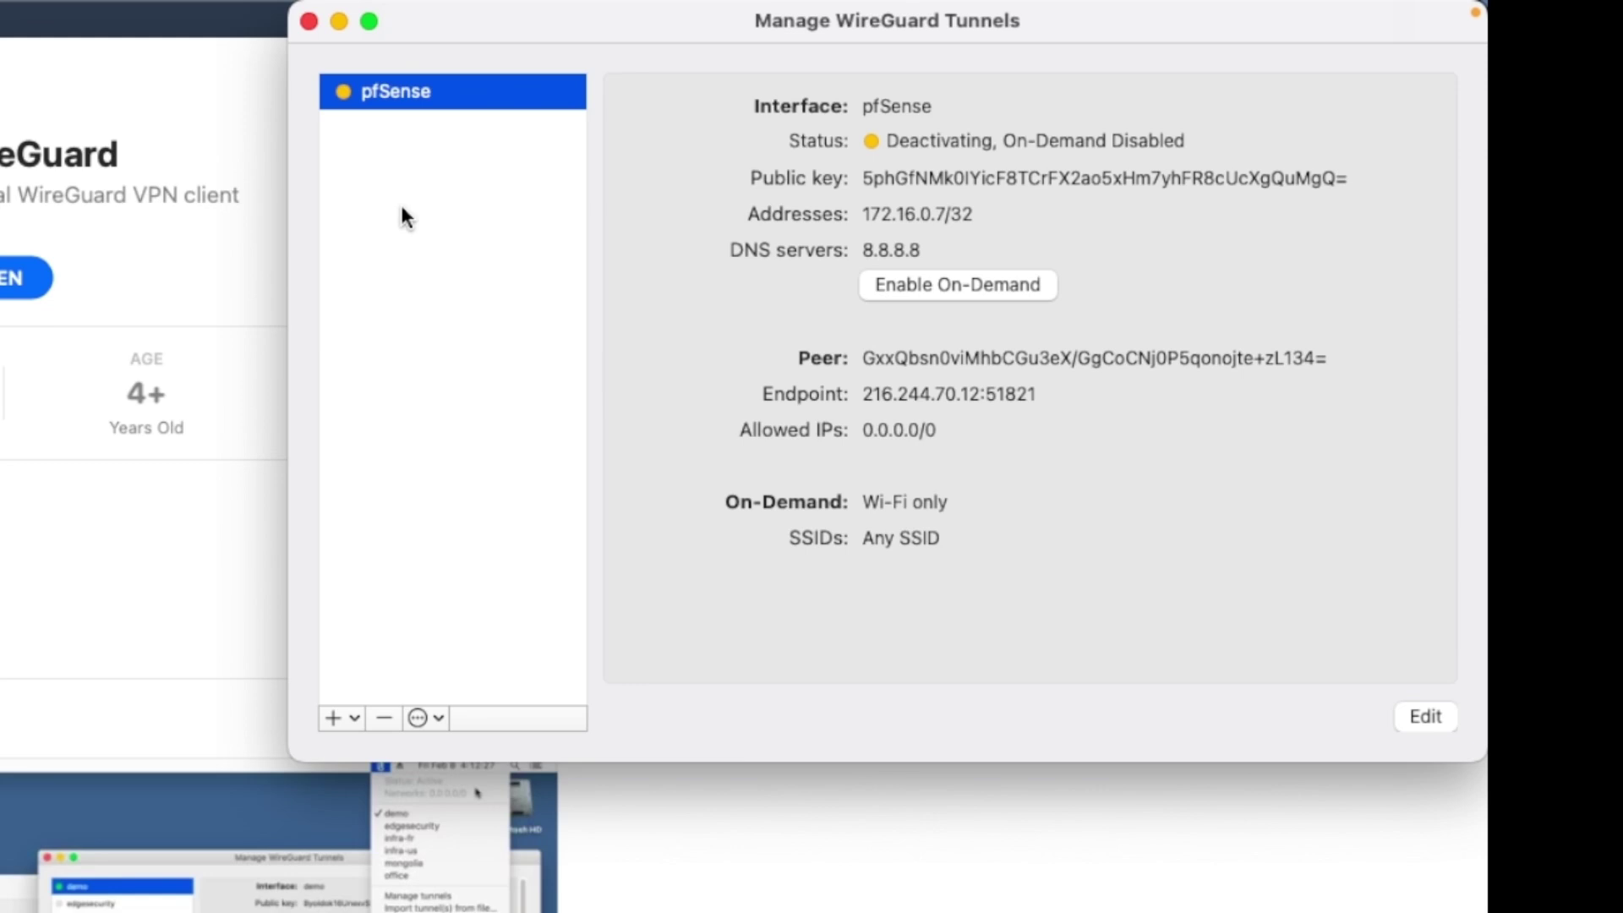
pyautogui.click(339, 22)
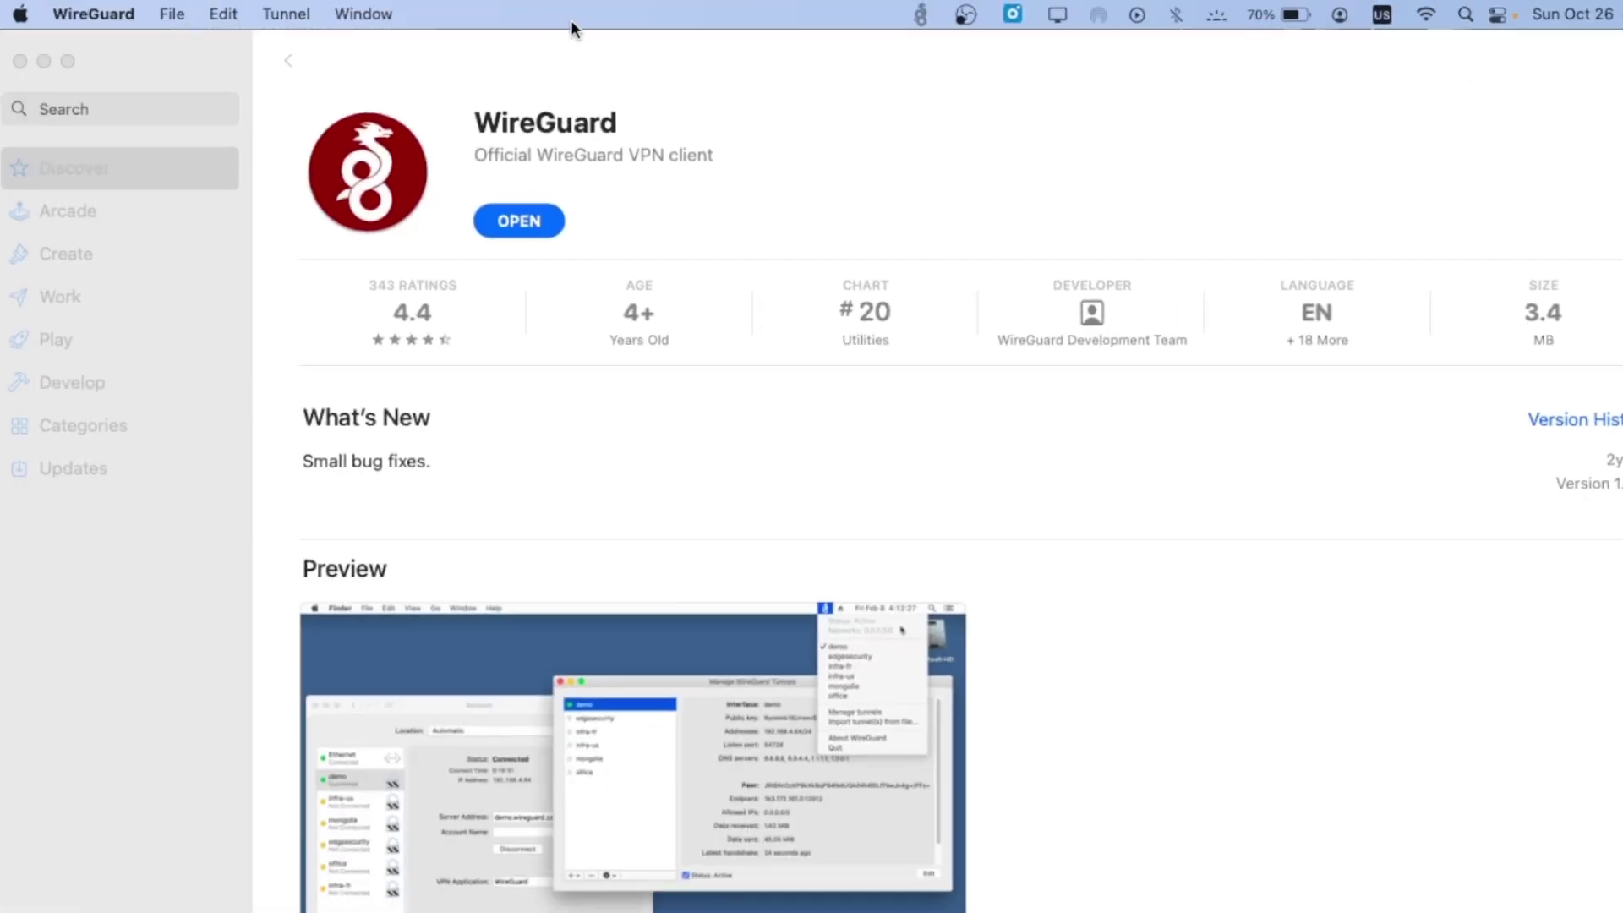
# - Load fw02.zsol.uk in a new Firefox tab
pyautogui.click(33, 26)
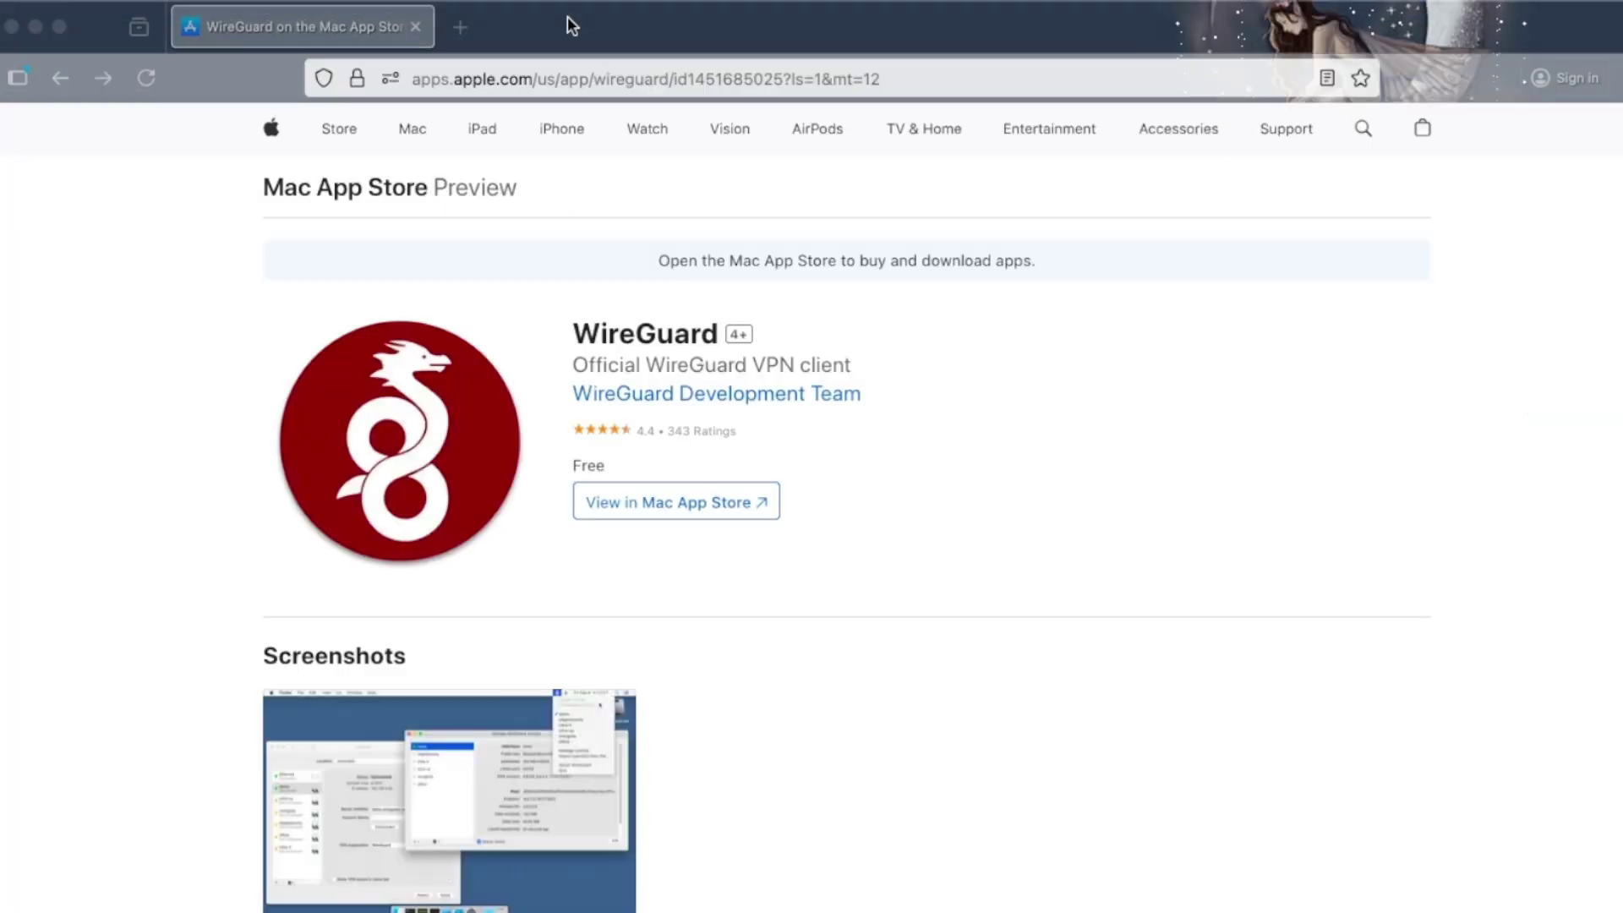
pyautogui.click(461, 27)
pyautogui.write('fw02')
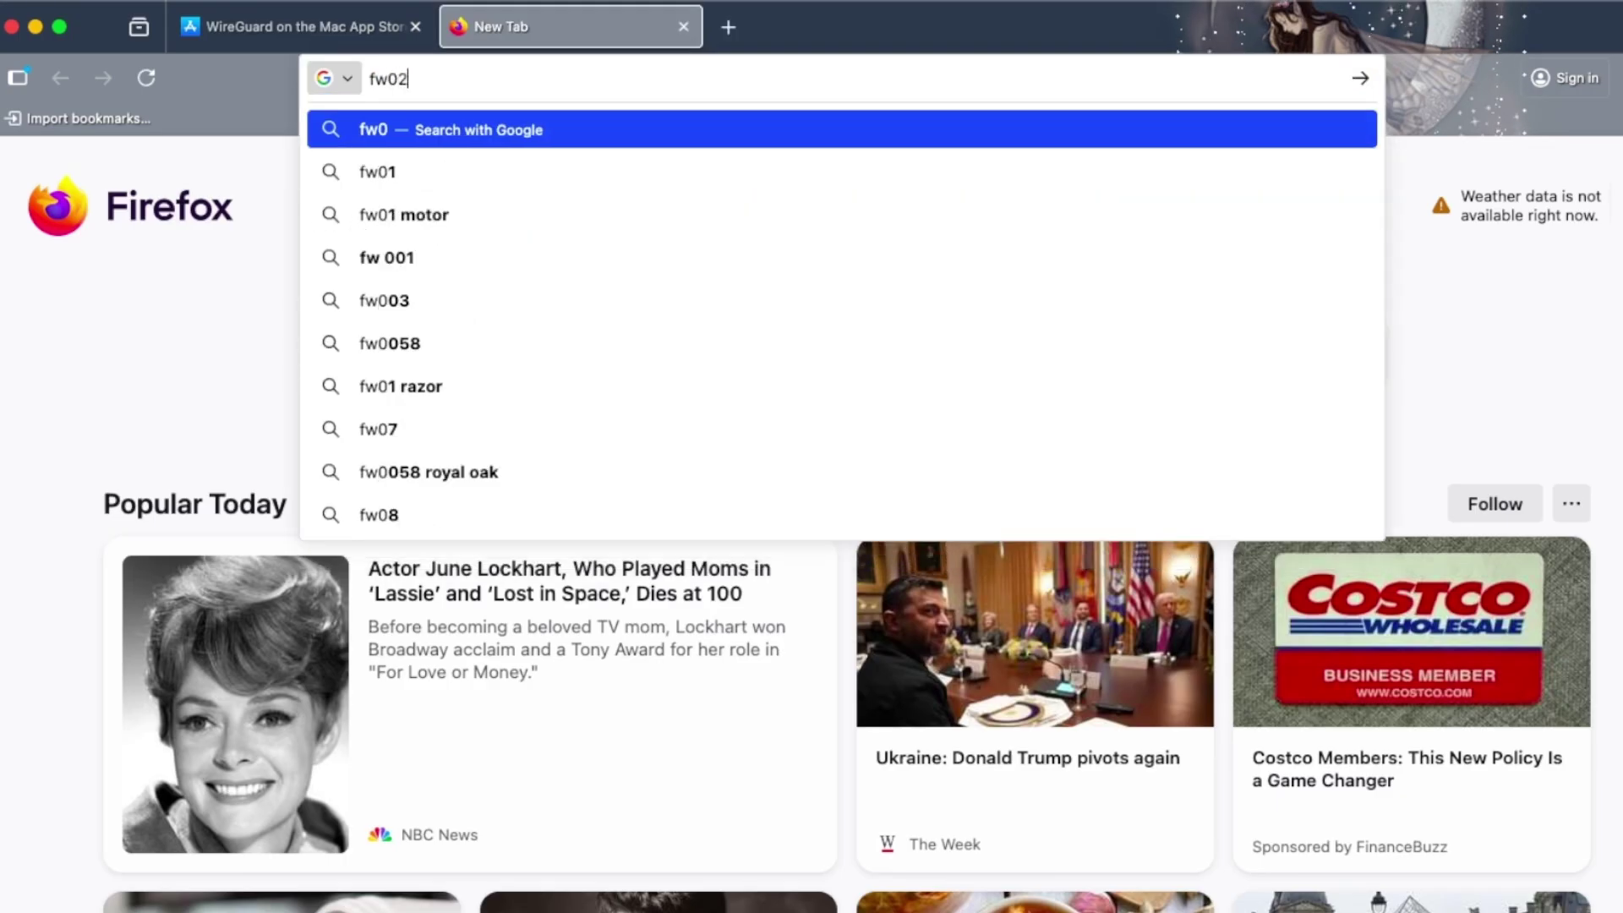
pyautogui.write('.zsol.uk')
pyautogui.press('Return')
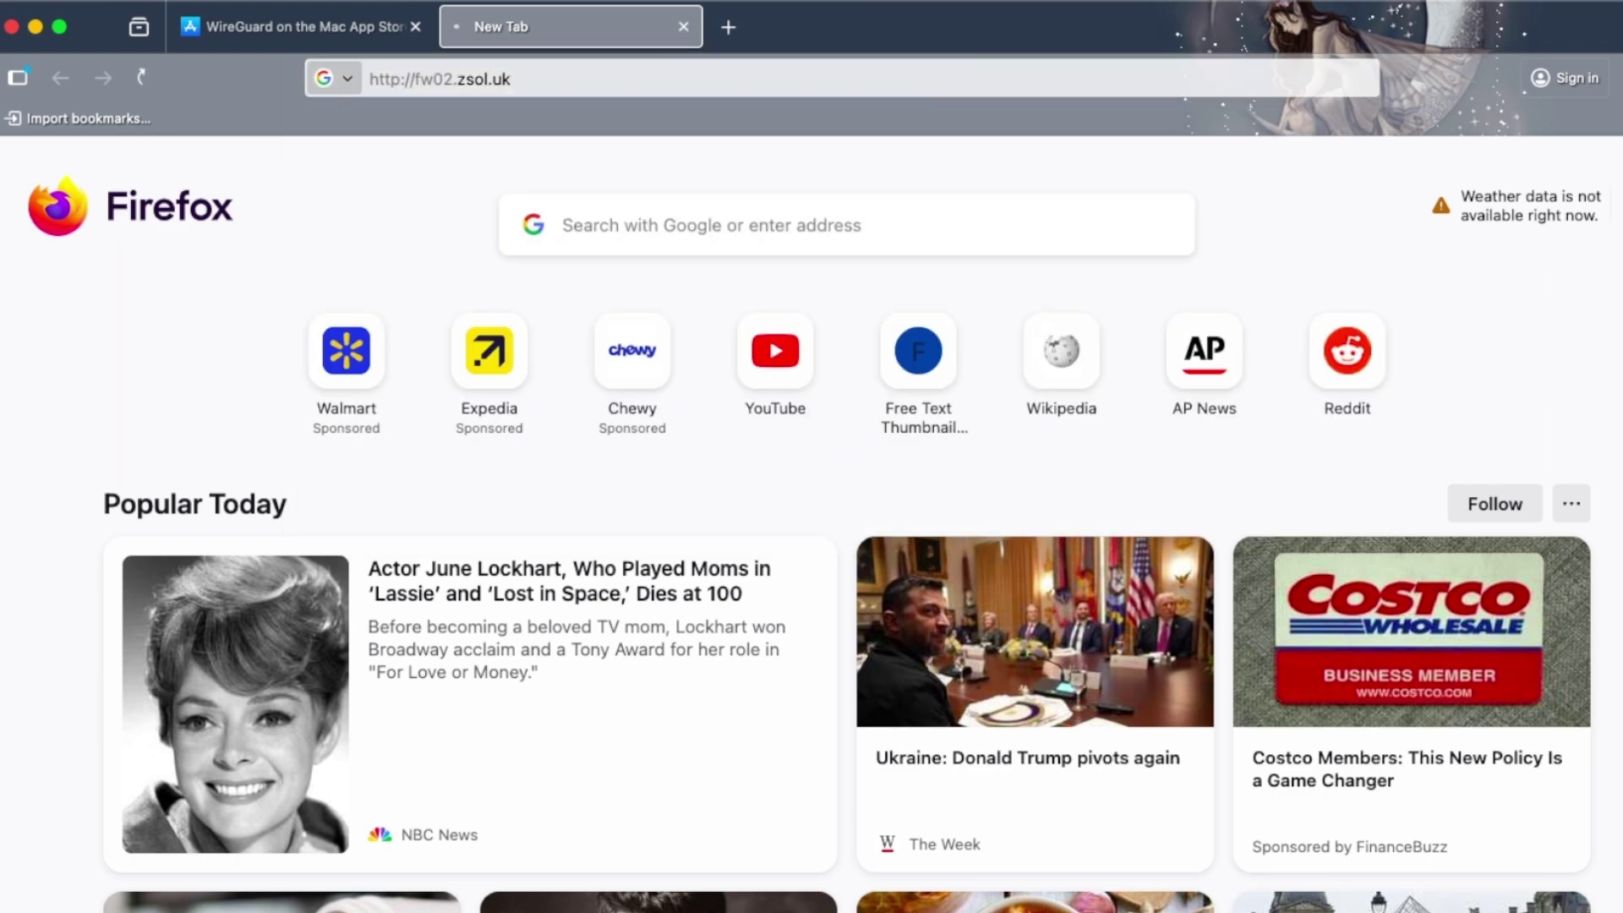
# - Log in to OPNsense with the admin username and password, declining to save the password
pyautogui.press('Tab')
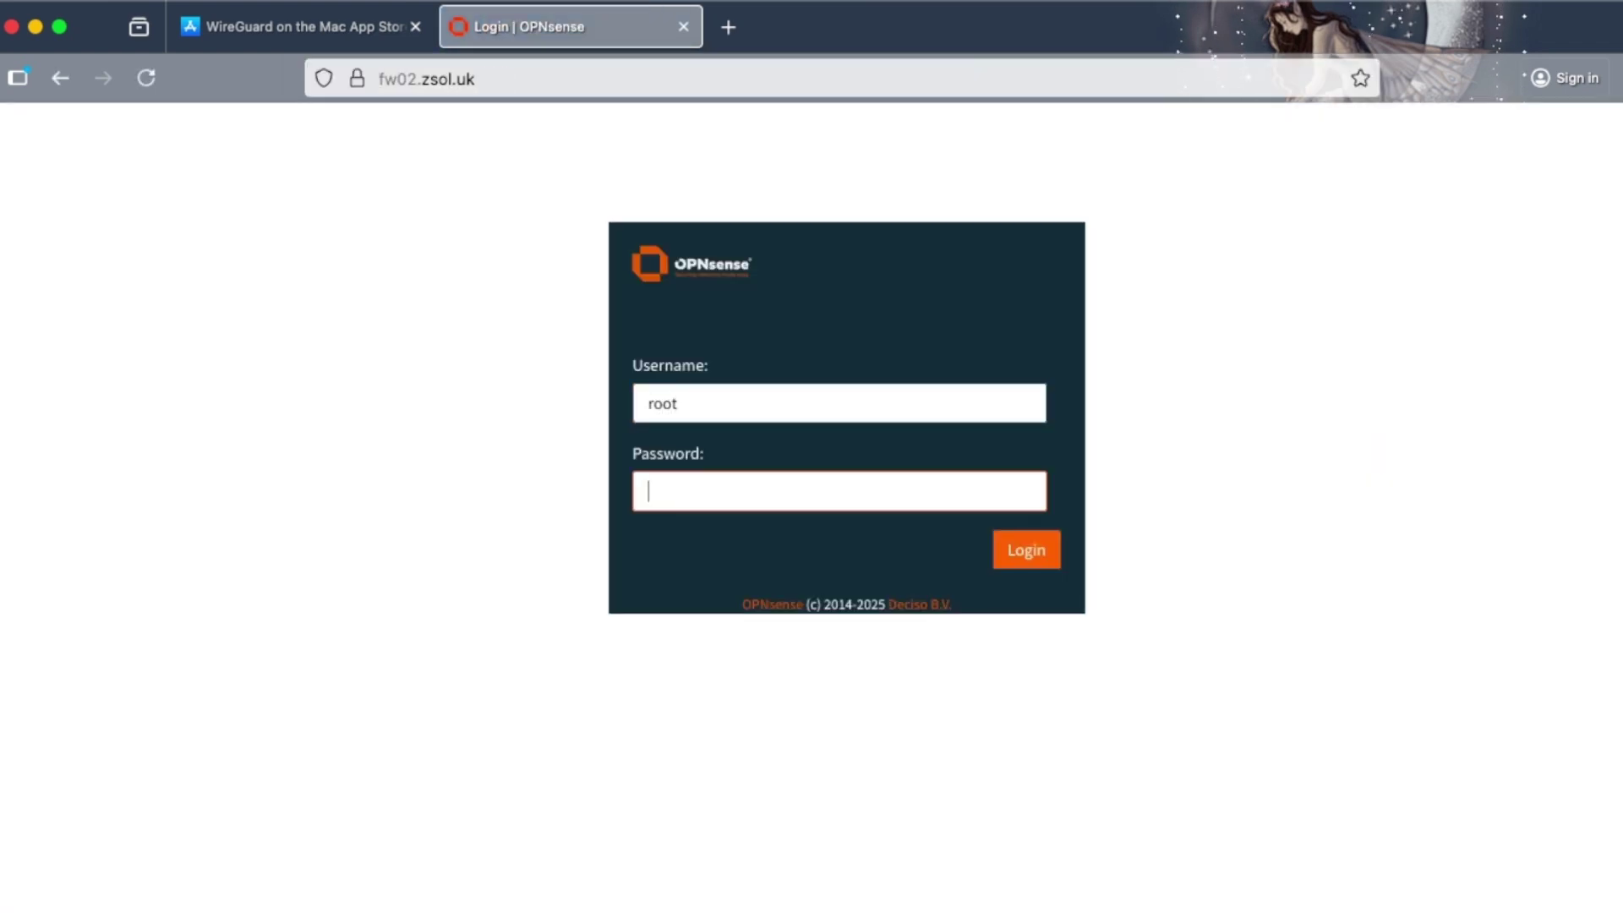
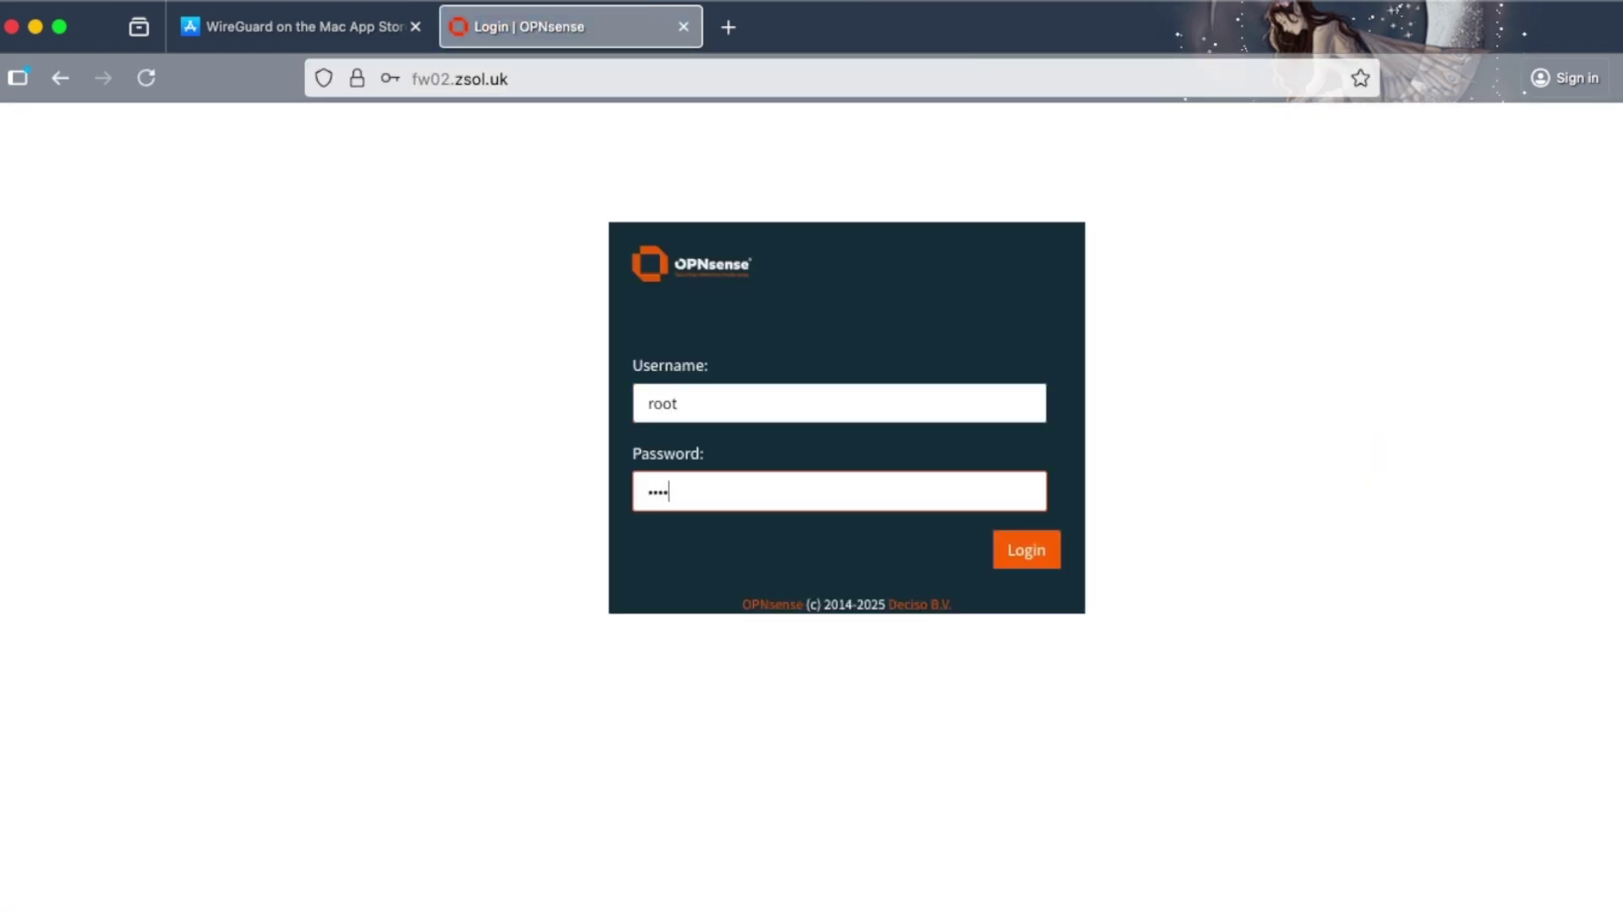
pyautogui.press('BackSpace')
pyautogui.press('BackSpace')
pyautogui.press('BackSpace')
pyautogui.press('BackSpace')
pyautogui.press('BackSpace')
pyautogui.press('BackSpace')
pyautogui.press('Return')
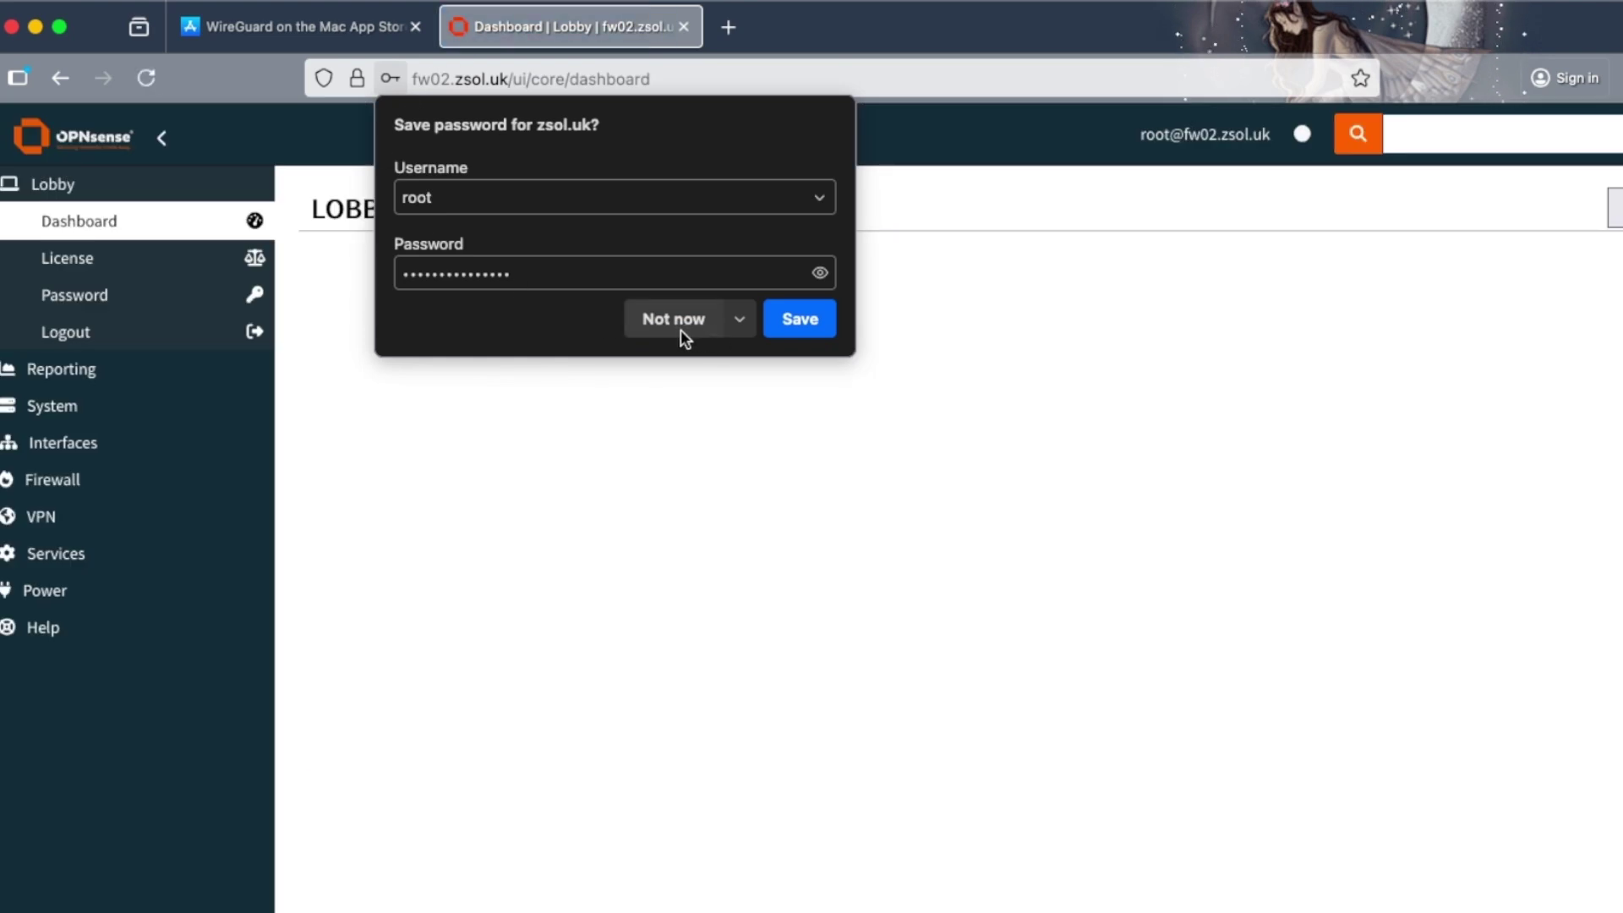
pyautogui.click(681, 328)
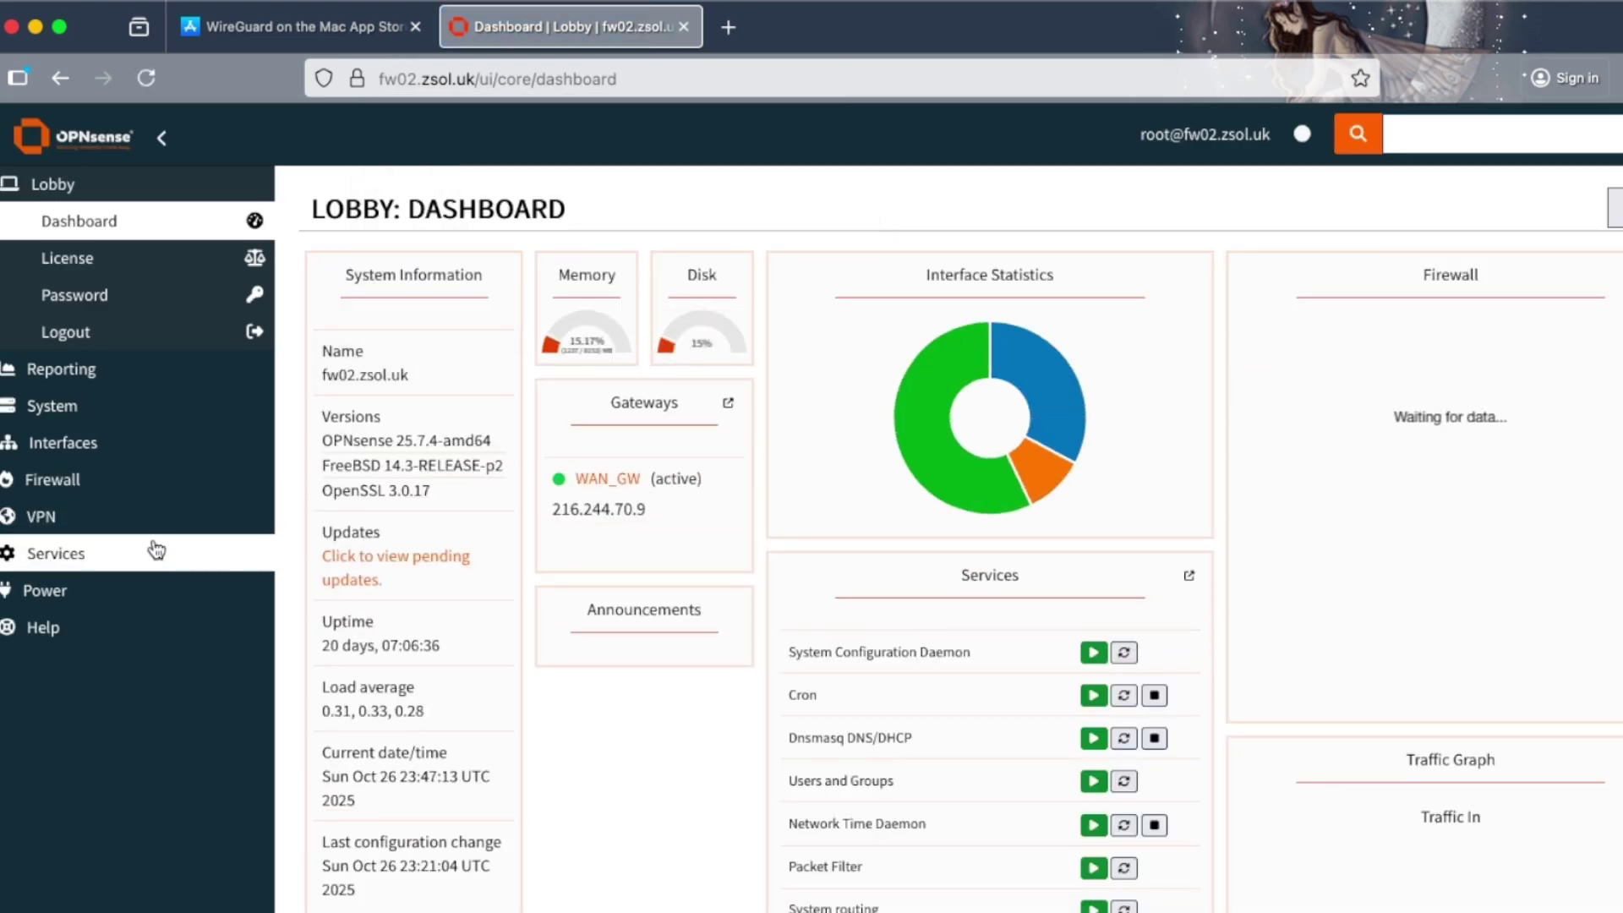
# - Go to VPN > WireGuard > Peer Generator
pyautogui.click(75, 529)
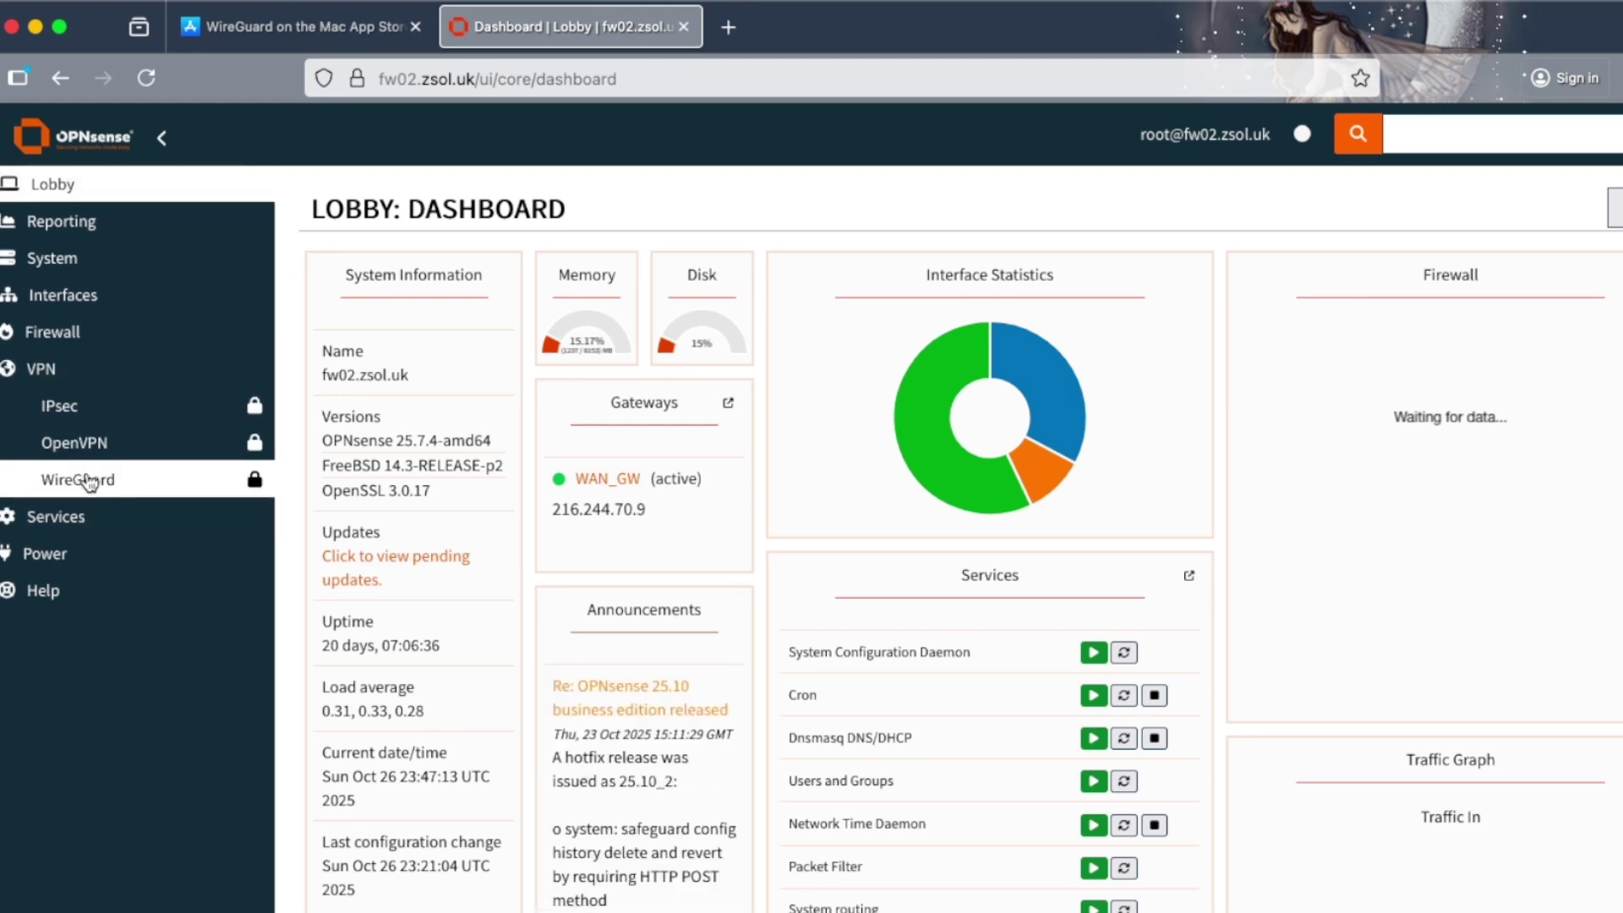
pyautogui.click(85, 480)
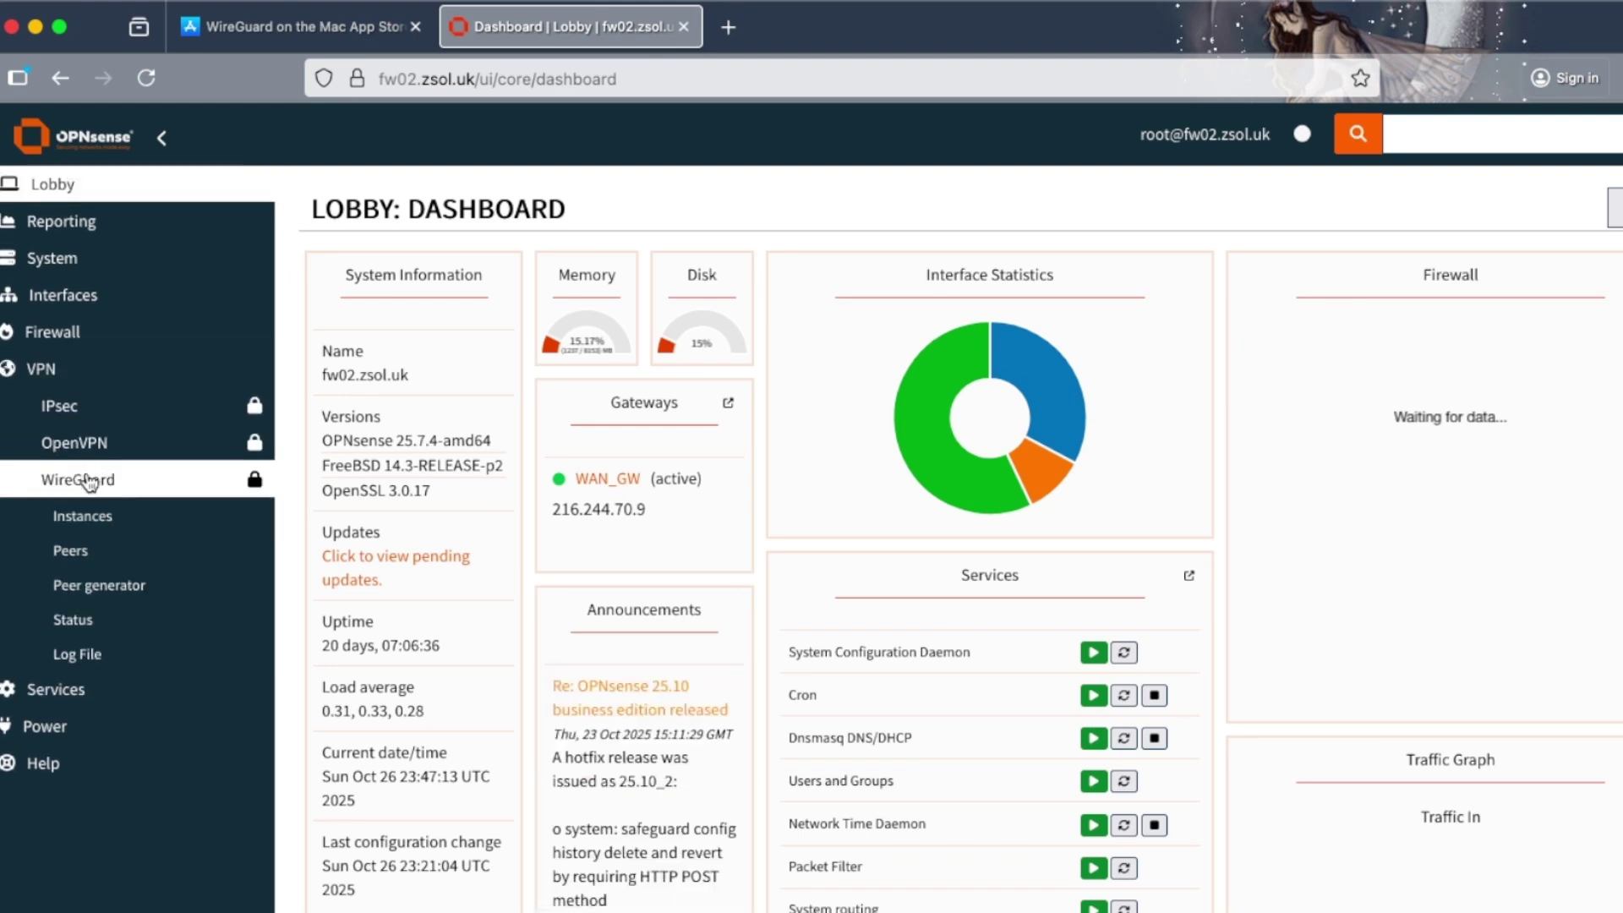
pyautogui.click(89, 585)
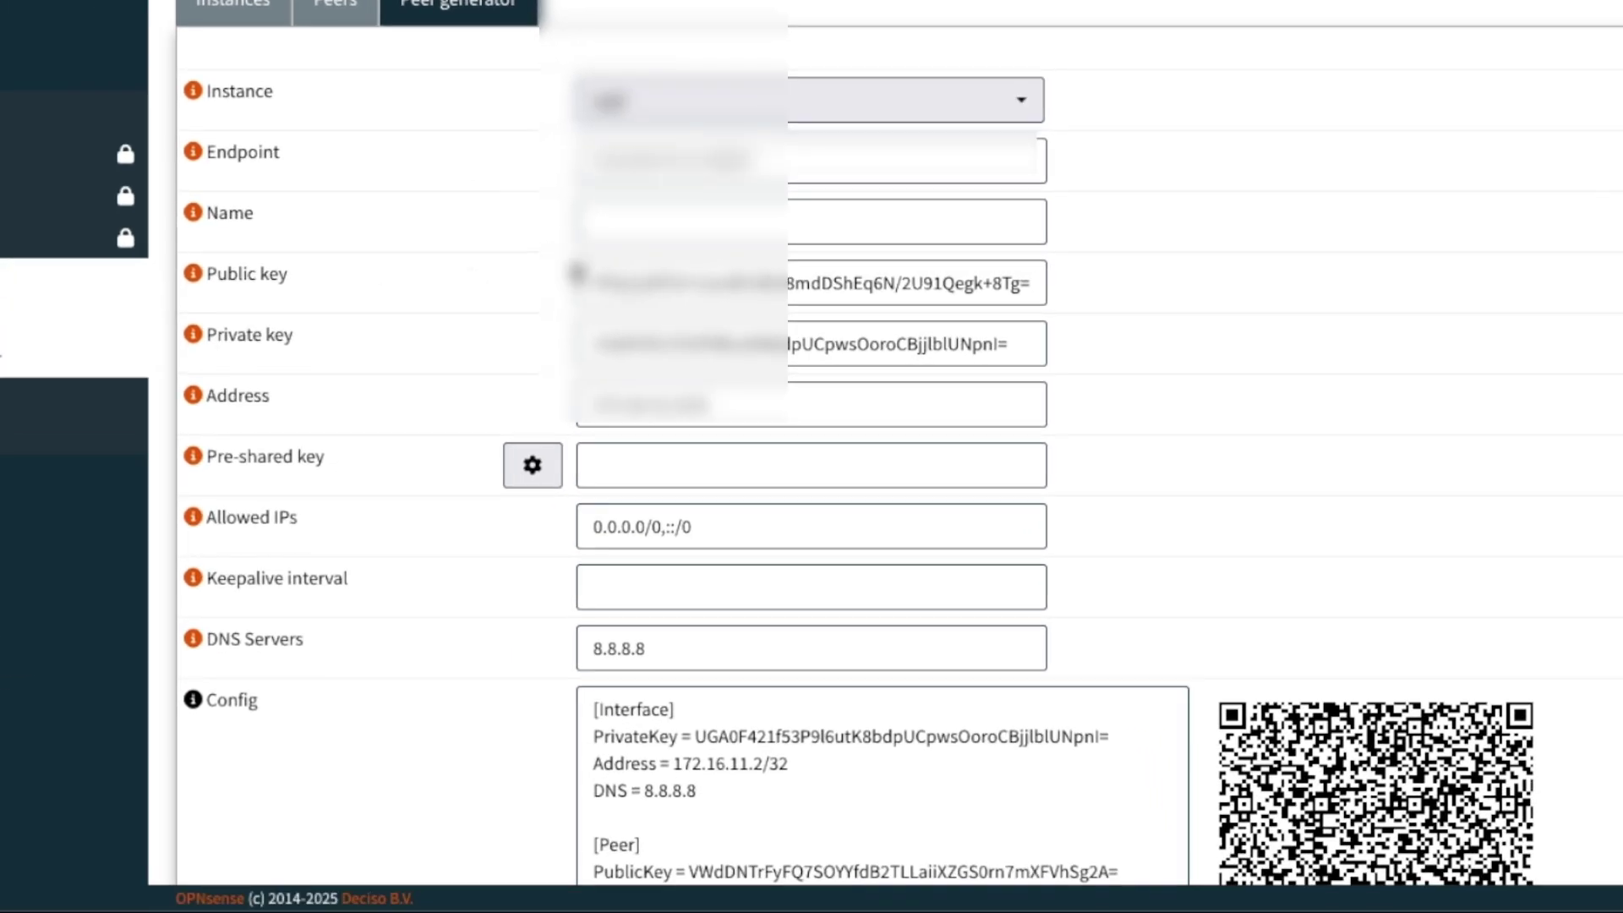
# - Name the new peer 'MacBook' and check its Address 172.16.11.2/32
pyautogui.click(715, 232)
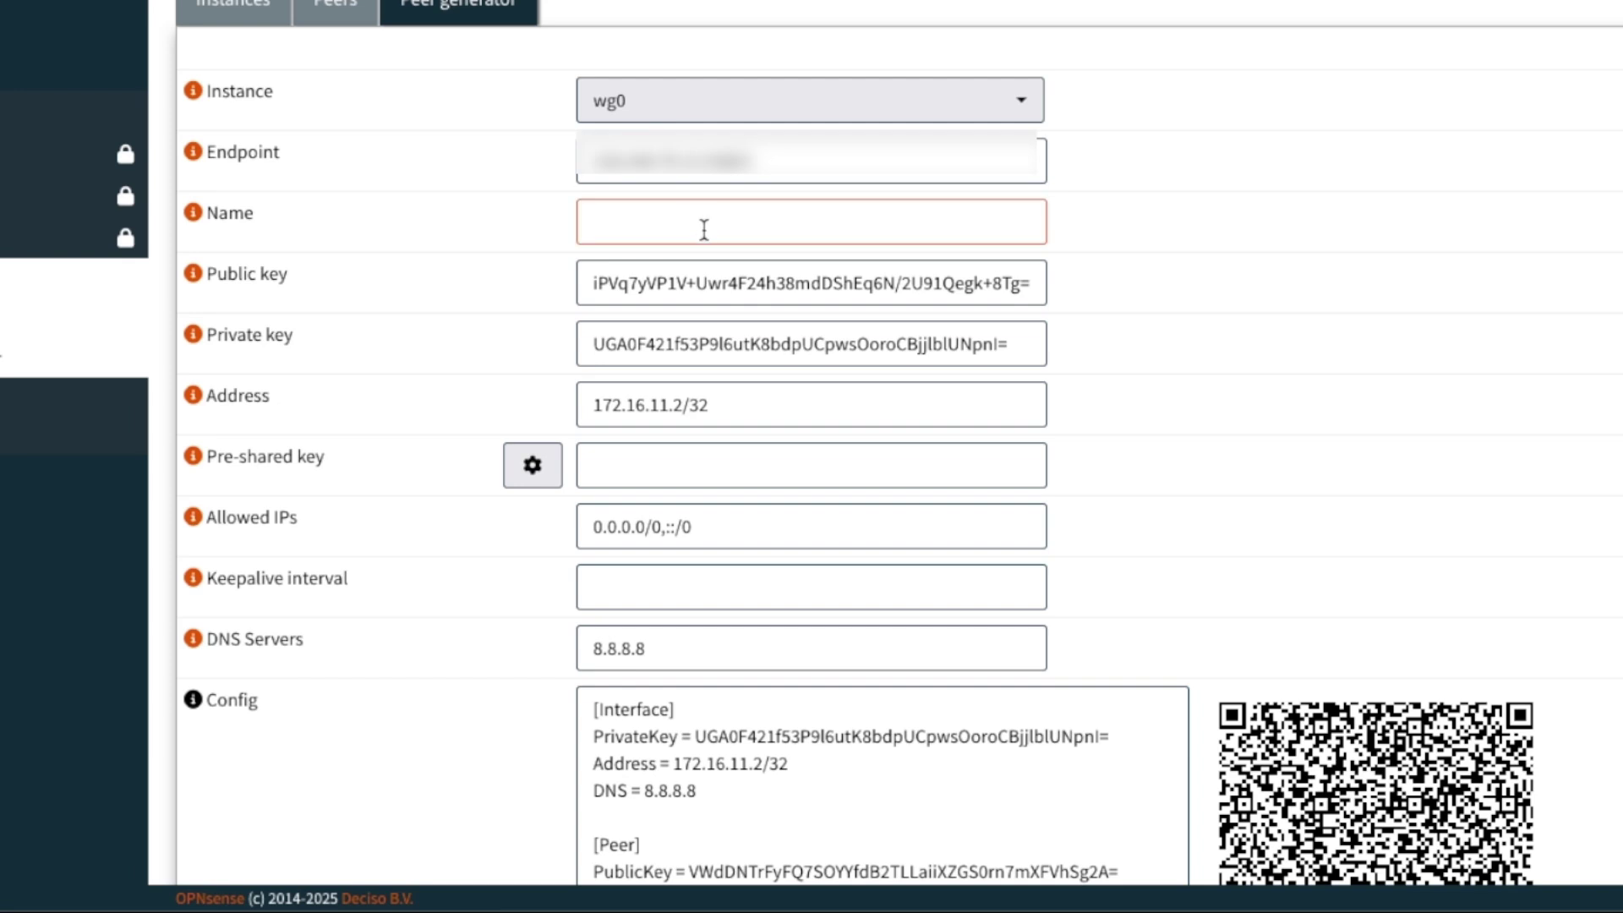
pyautogui.click(638, 229)
pyautogui.write('MacBook')
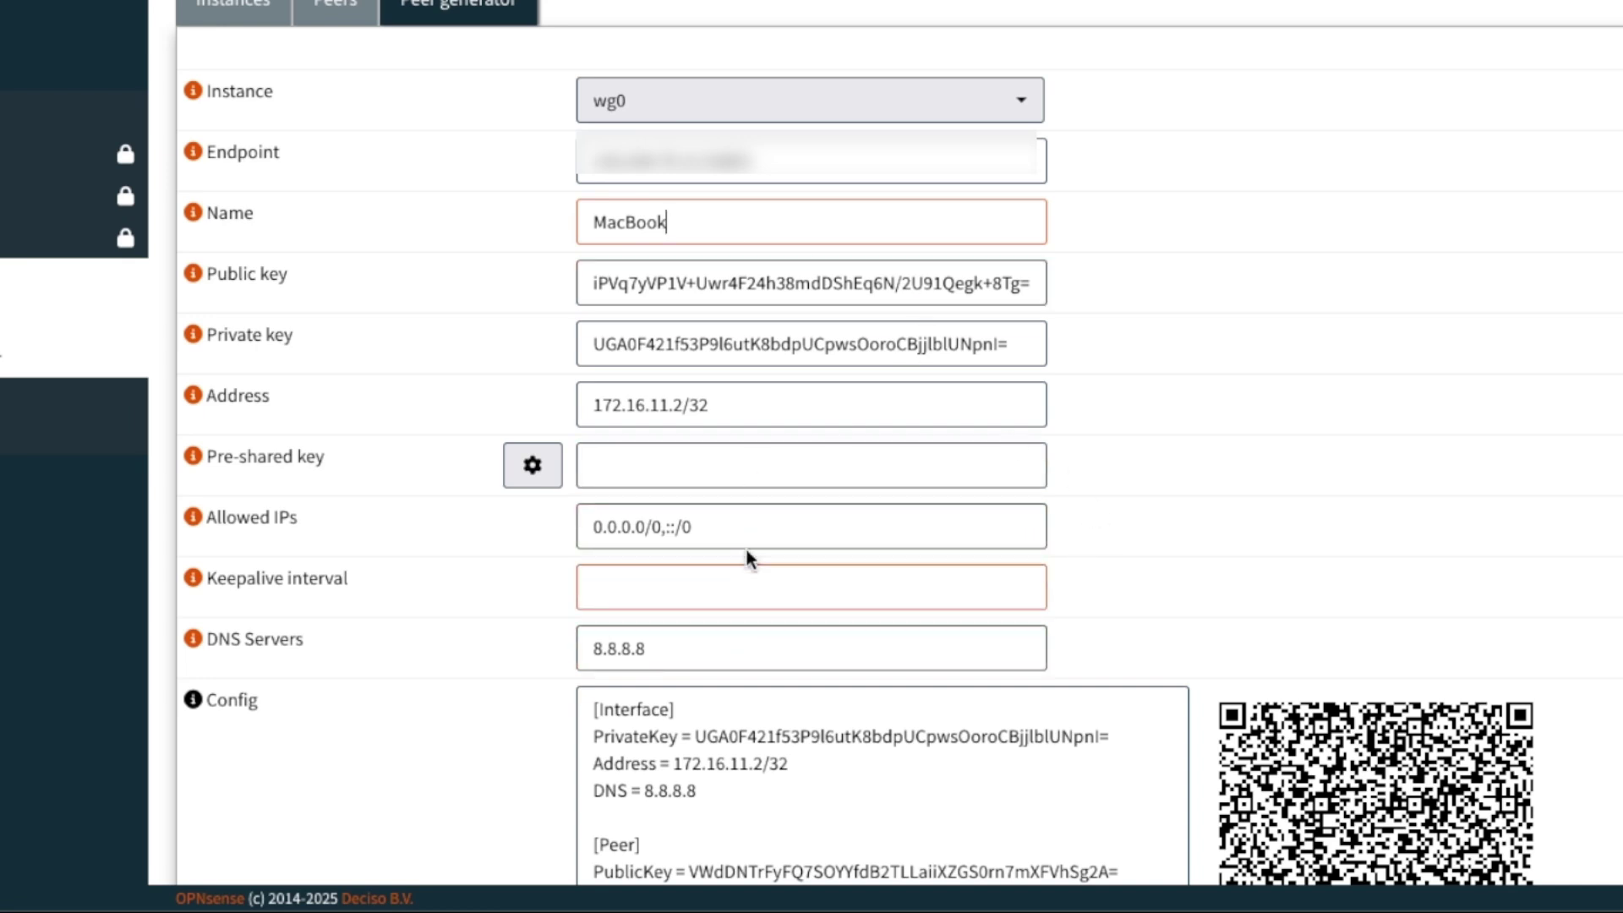
pyautogui.click(741, 414)
pyautogui.moveTo(740, 414); pyautogui.dragTo(543, 413)
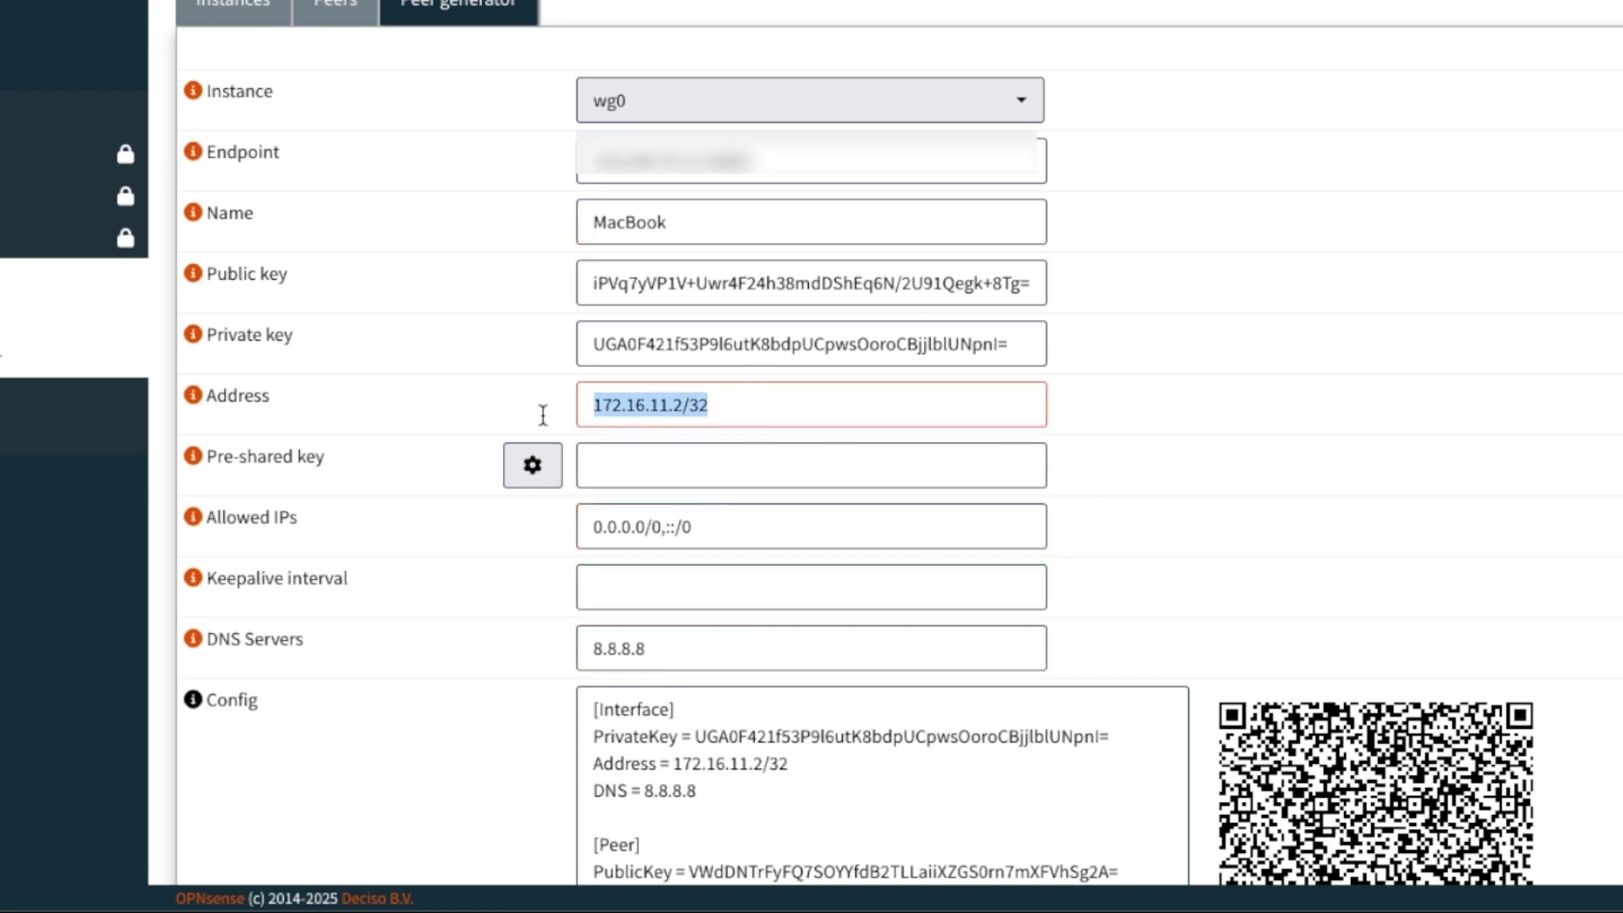
pyautogui.click(739, 414)
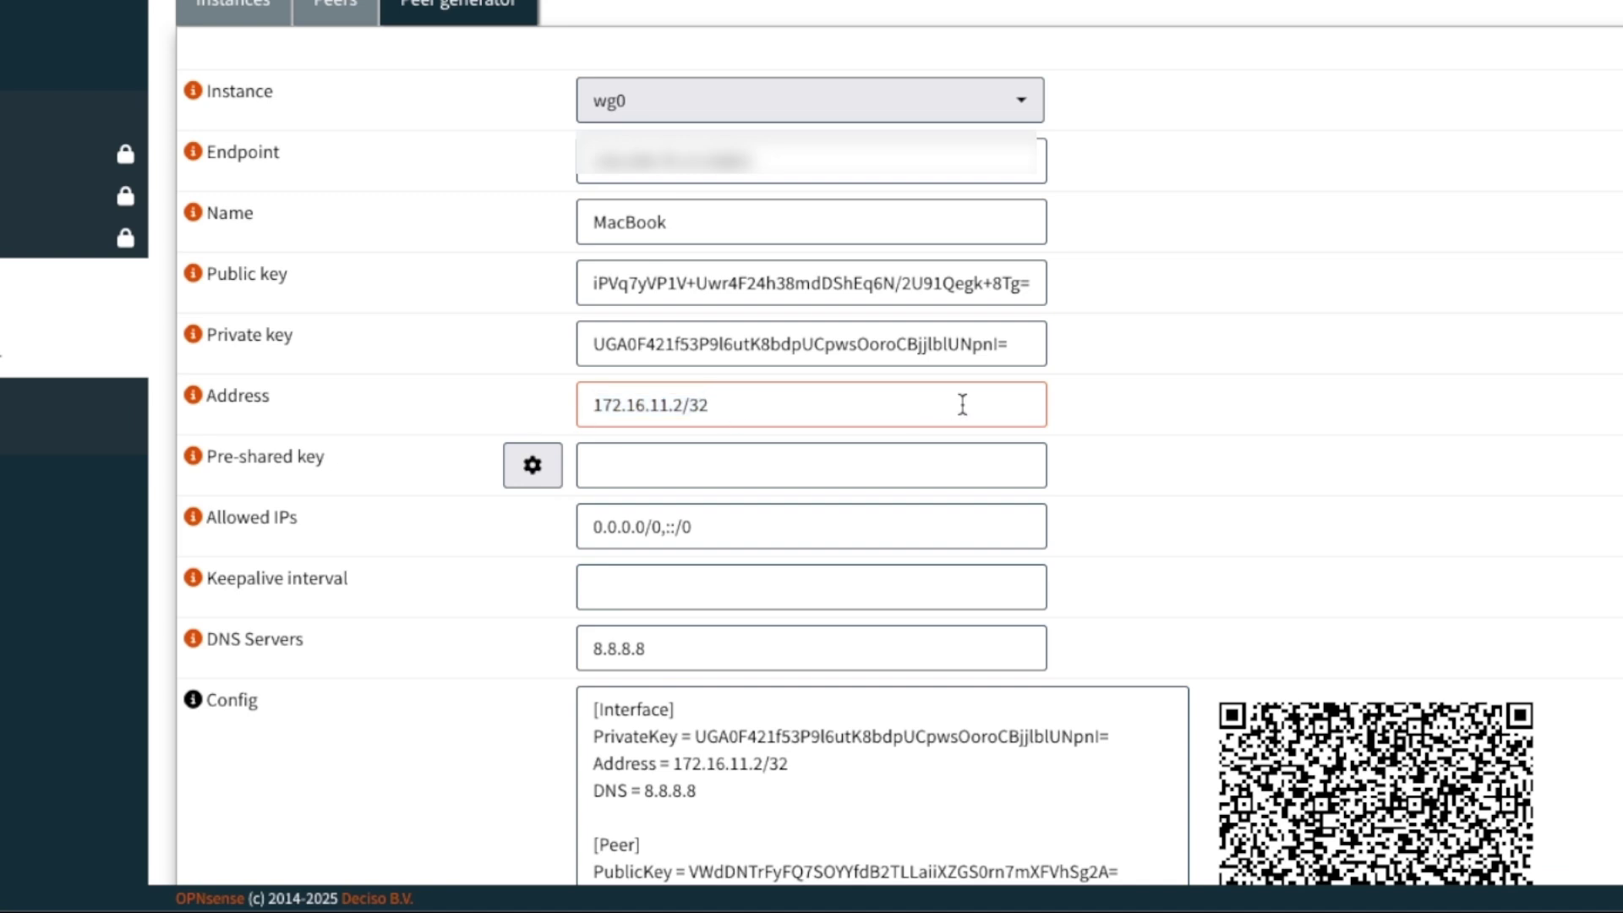
pyautogui.scroll(-3, 962, 405)
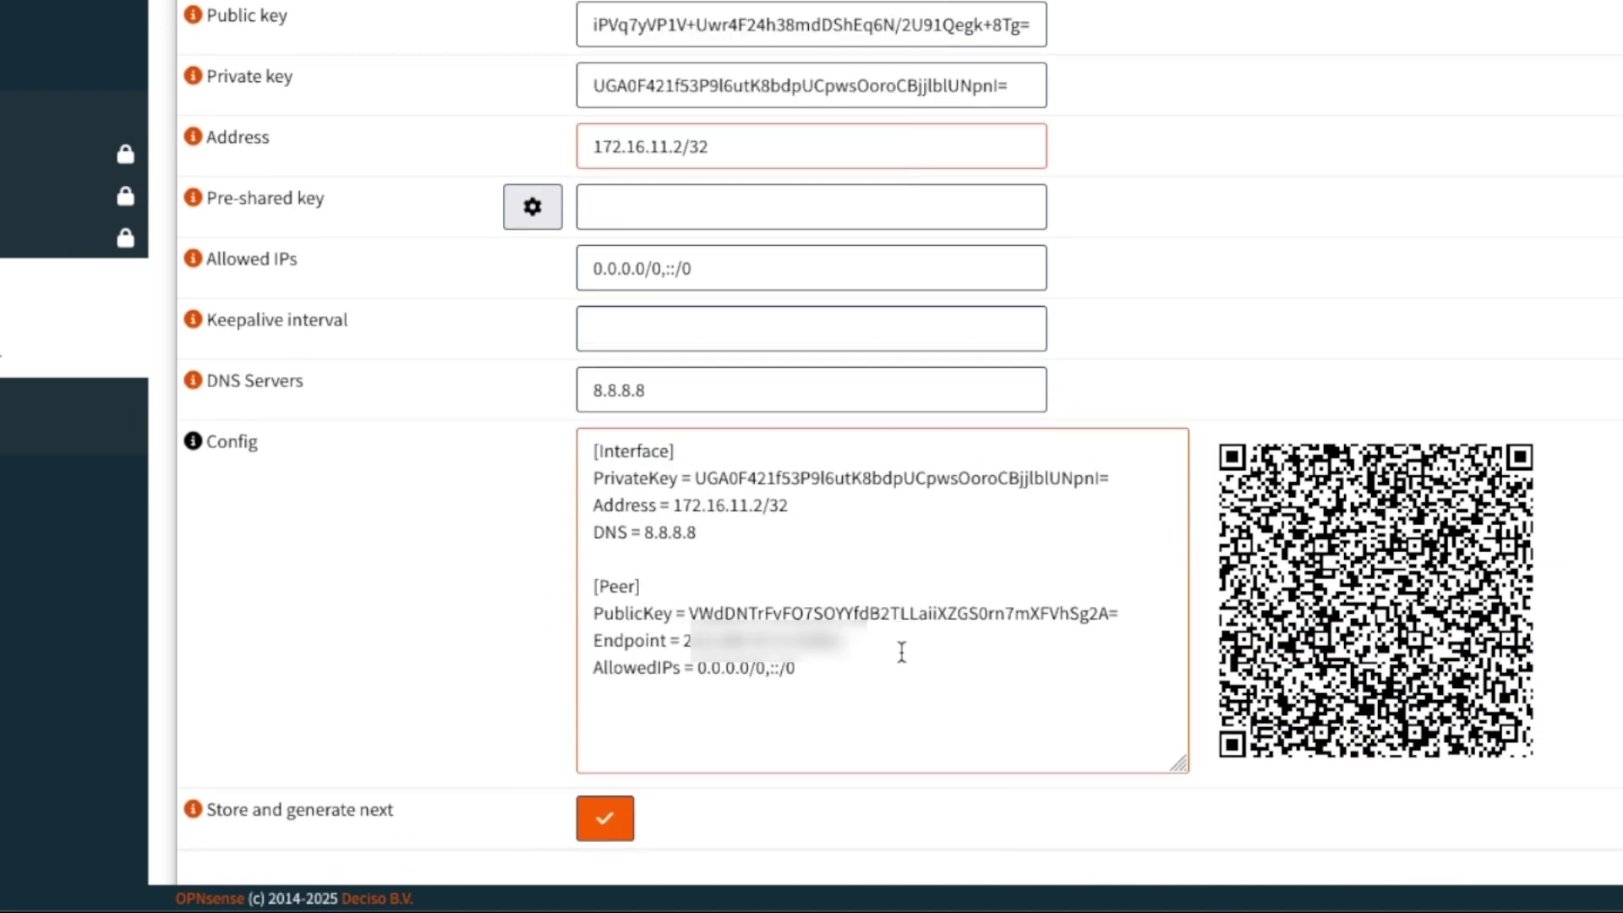
# - Copy the generated peer config, store the peer, and apply the WireGuard changes
pyautogui.click(903, 671)
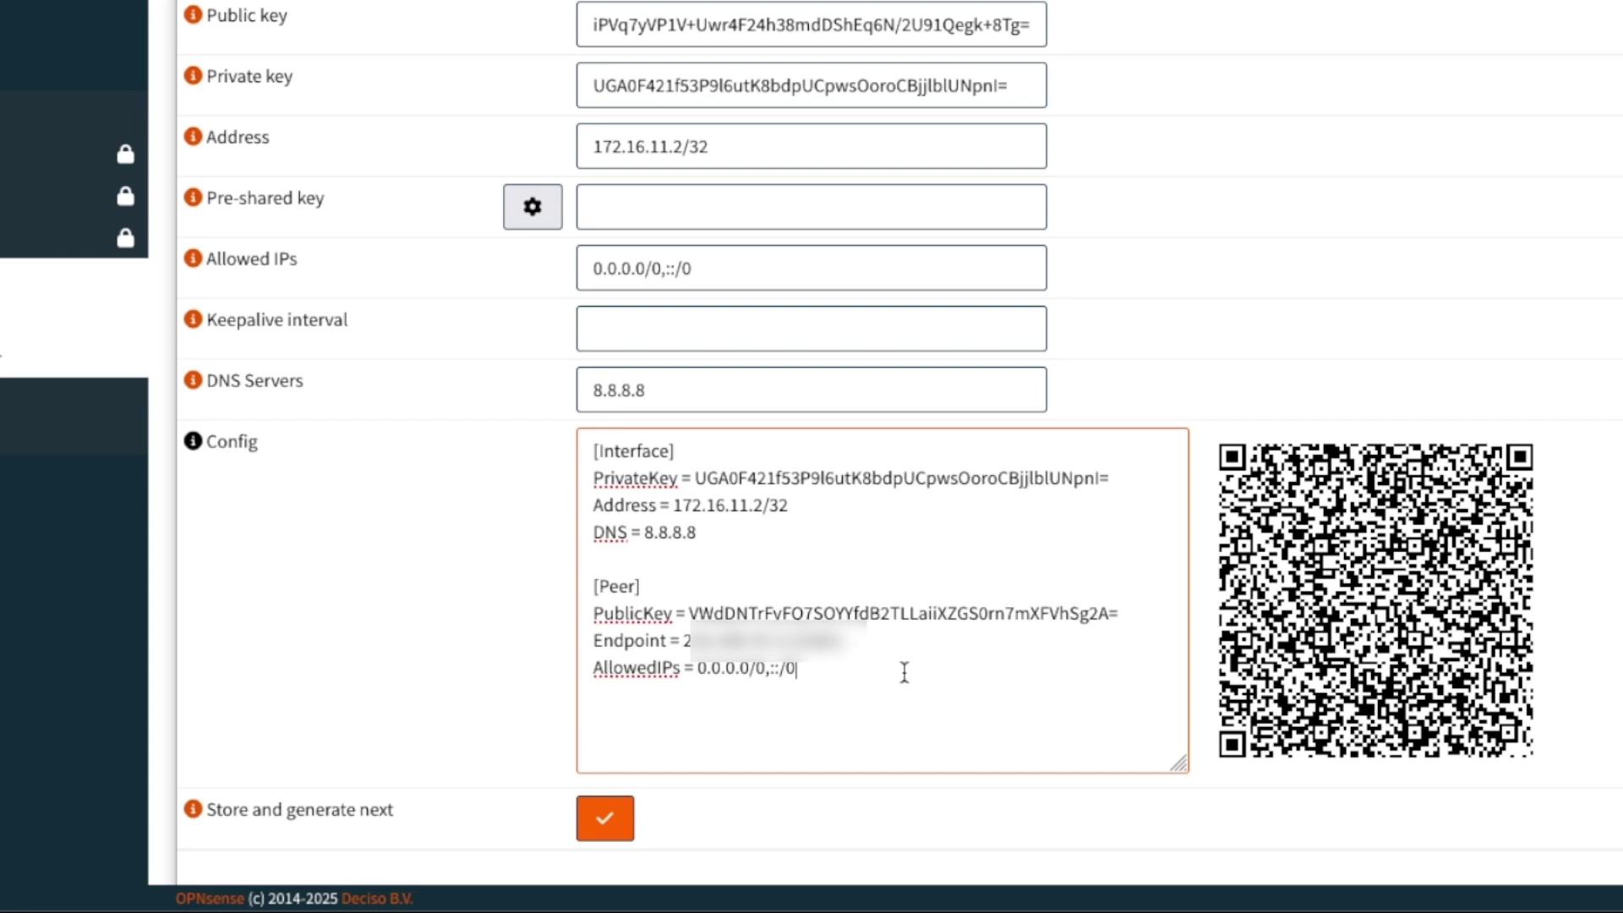
pyautogui.hotkey('ctrl', 'a')
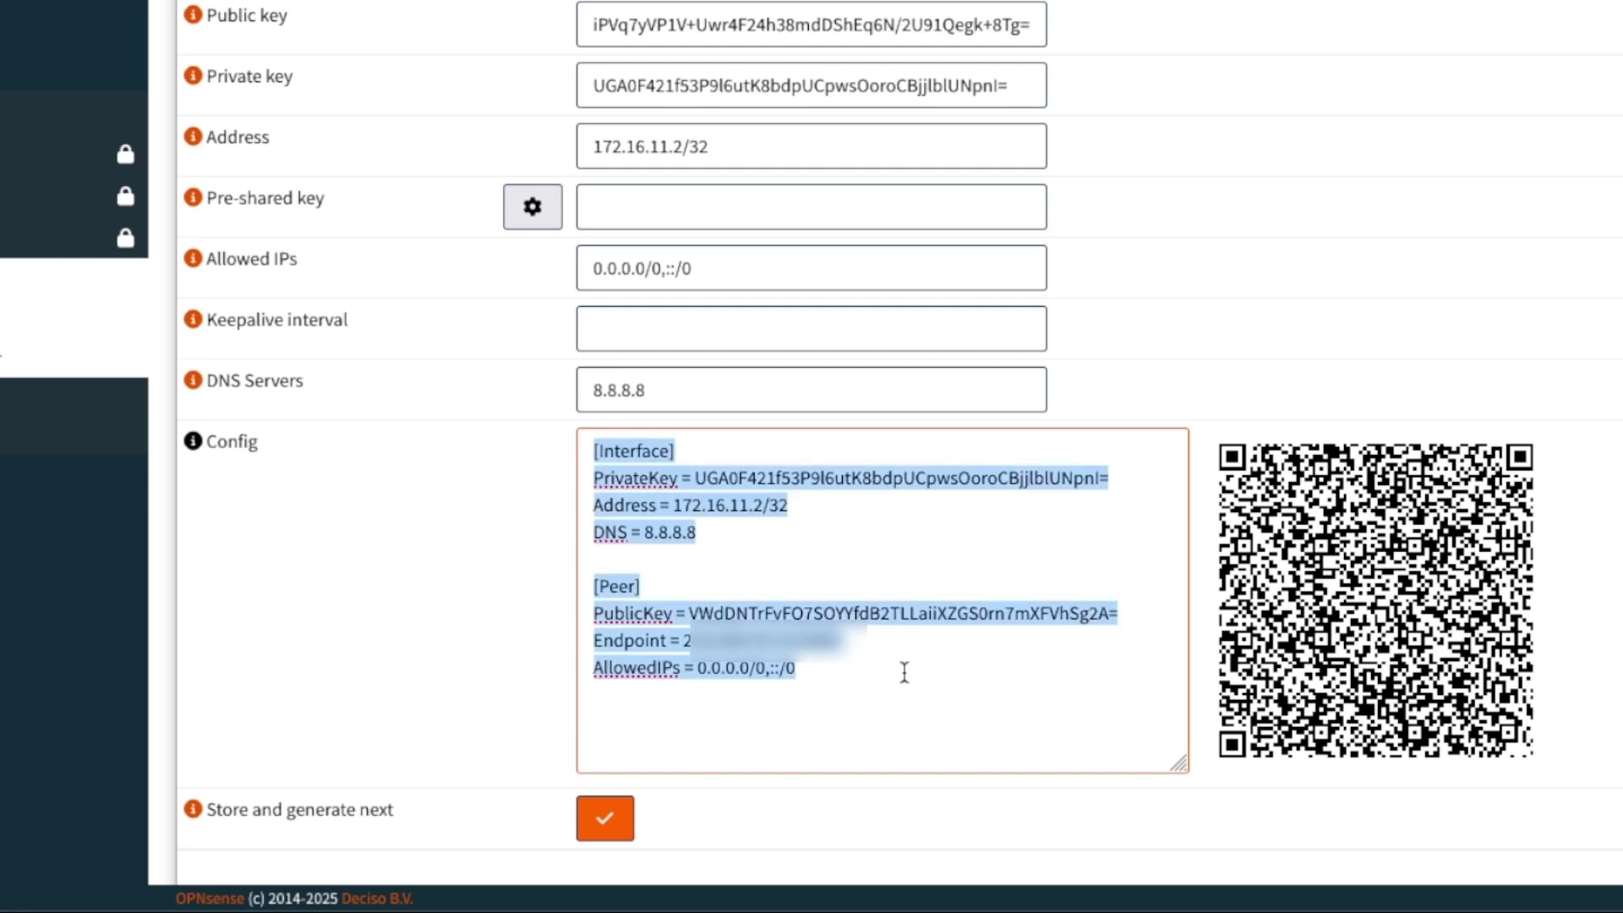
pyautogui.click(604, 823)
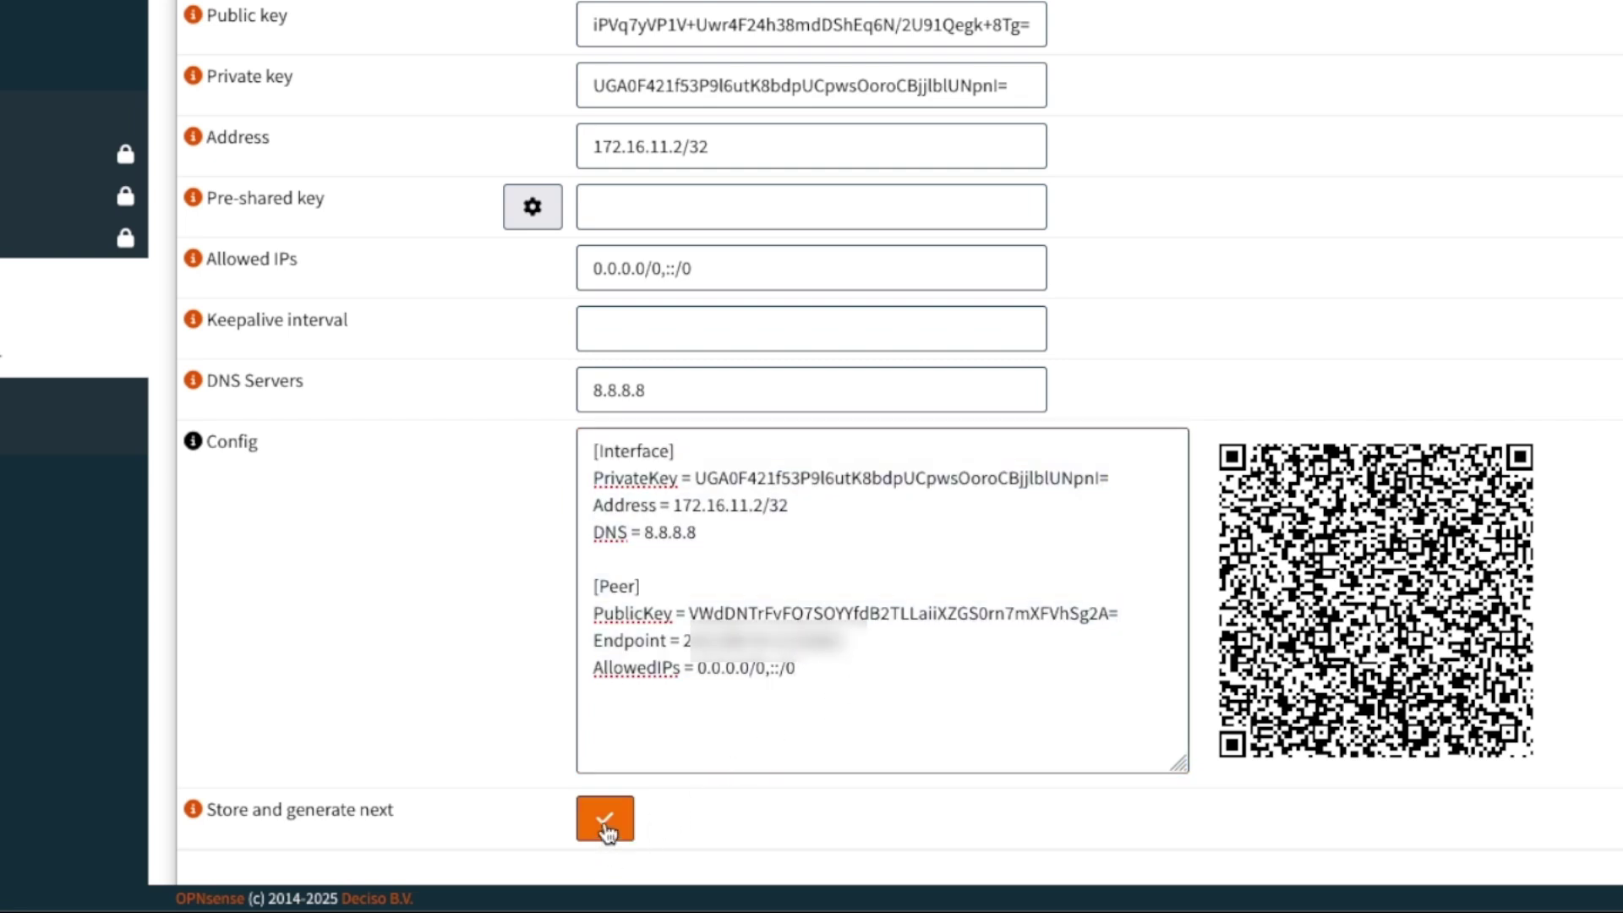
pyautogui.scroll(-3, 405, 642)
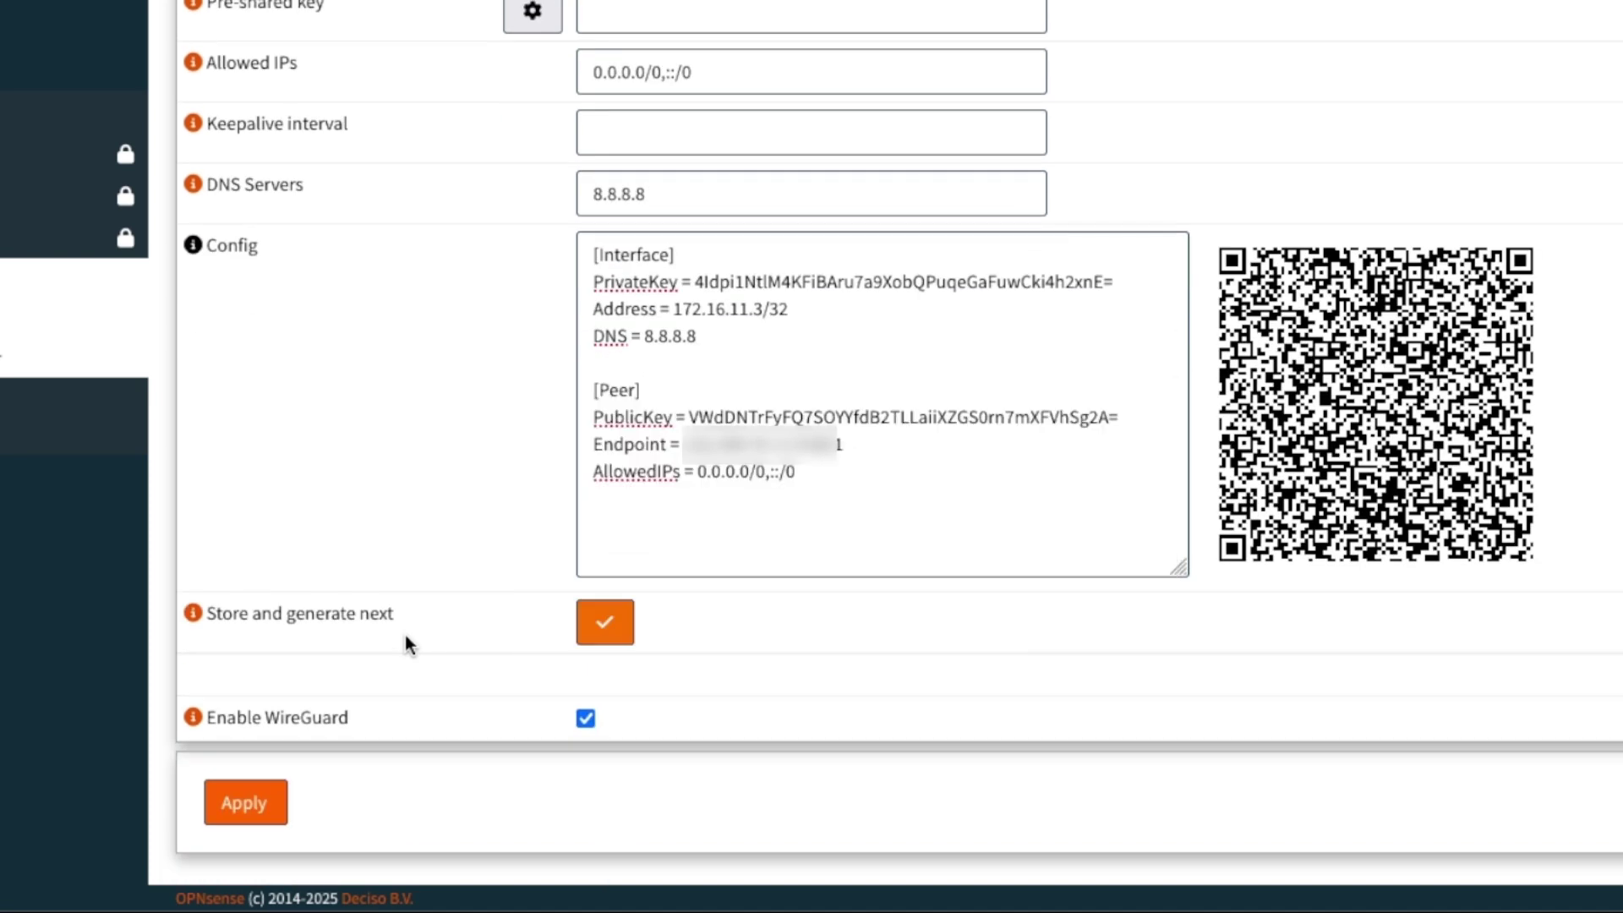
pyautogui.click(248, 820)
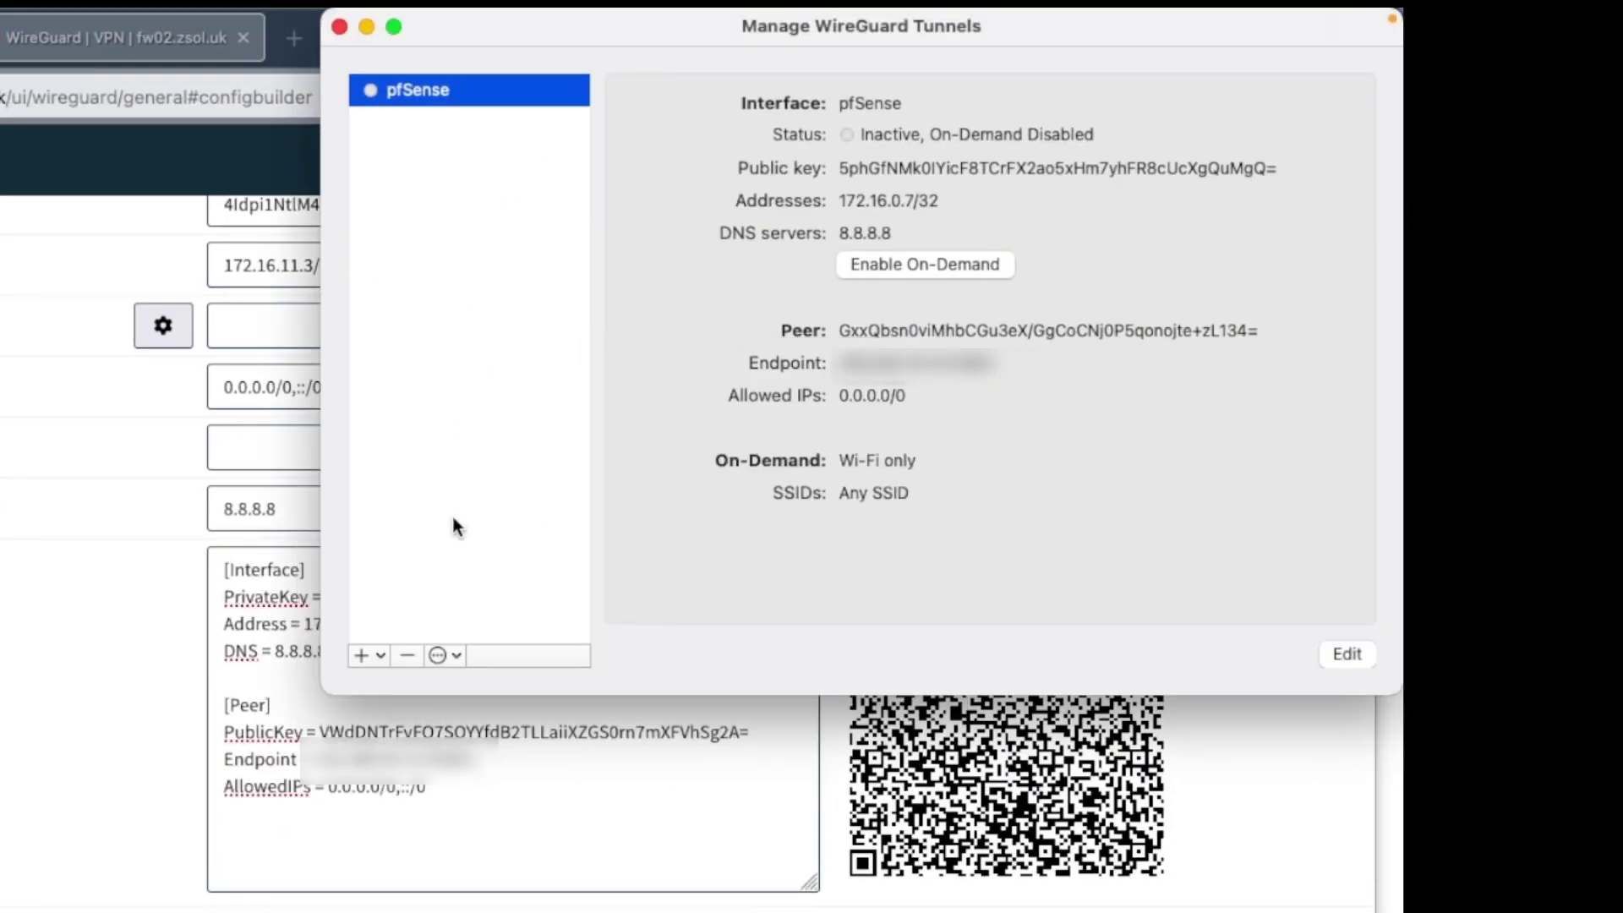
# - Add an empty tunnel and replace its default text with the copied OPNsense peer config
pyautogui.click(382, 658)
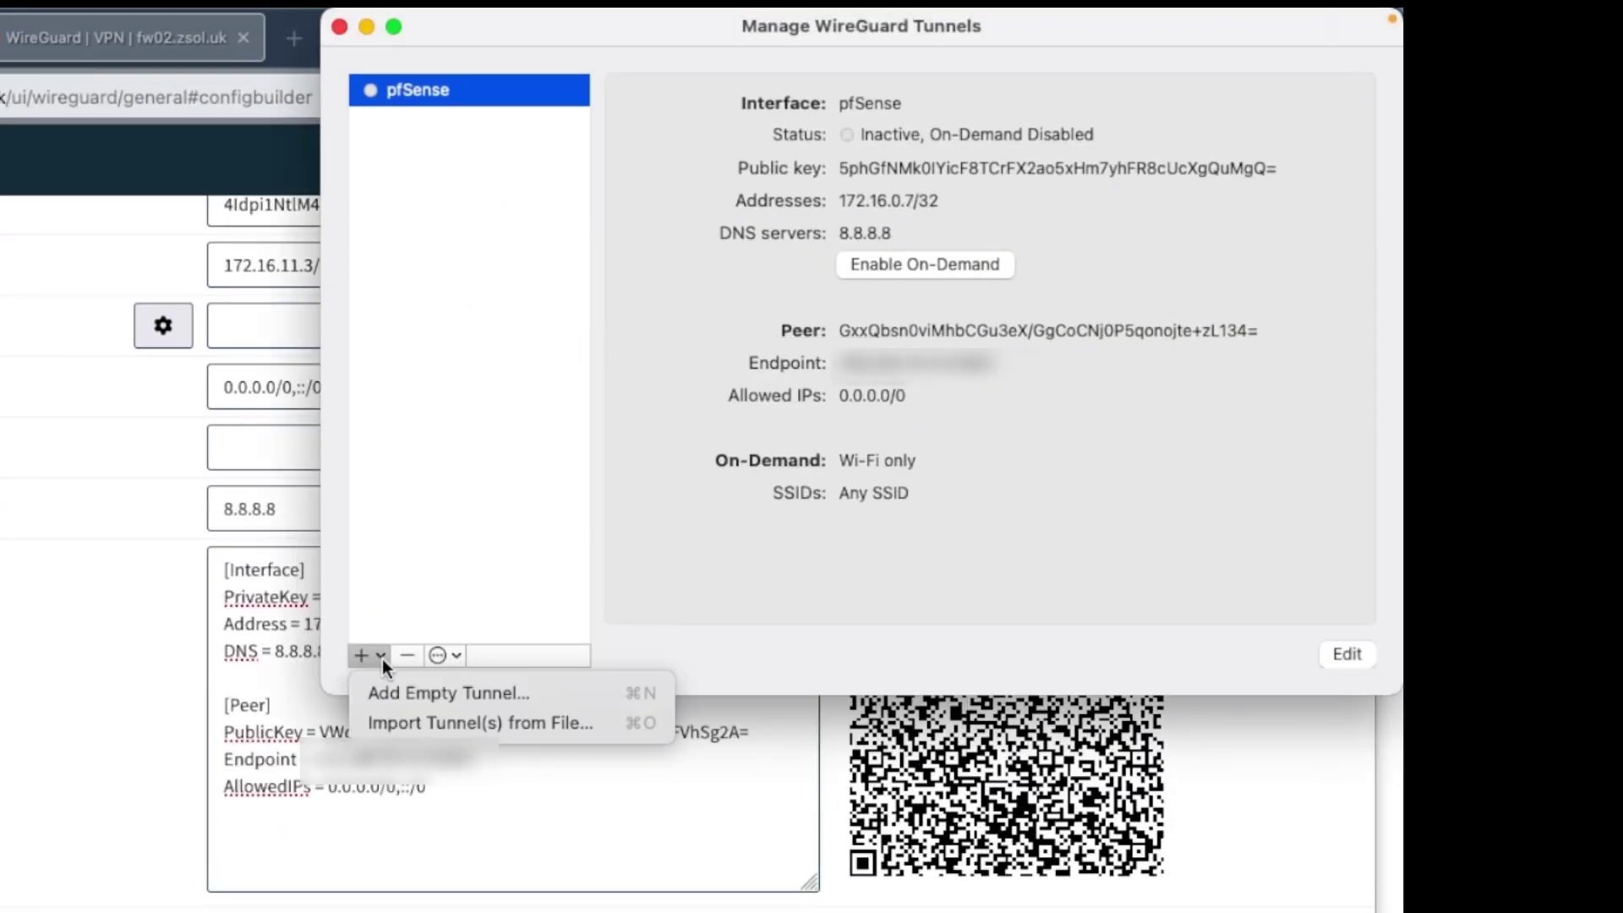
pyautogui.click(418, 702)
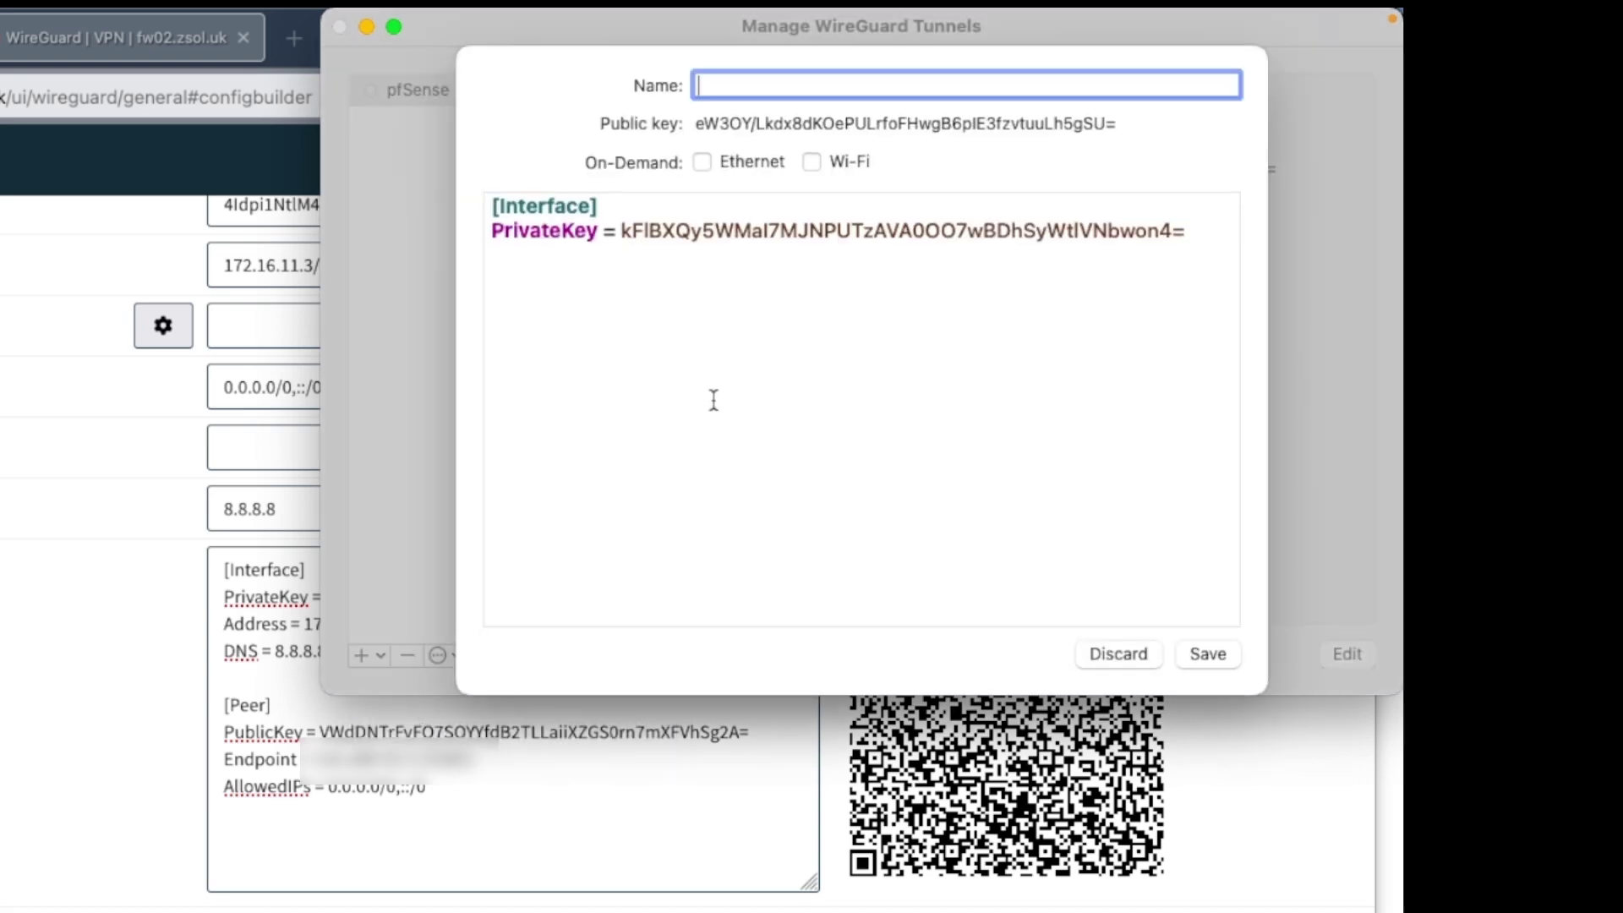
pyautogui.moveTo(714, 400); pyautogui.dragTo(430, 166)
pyautogui.press('BackSpace')
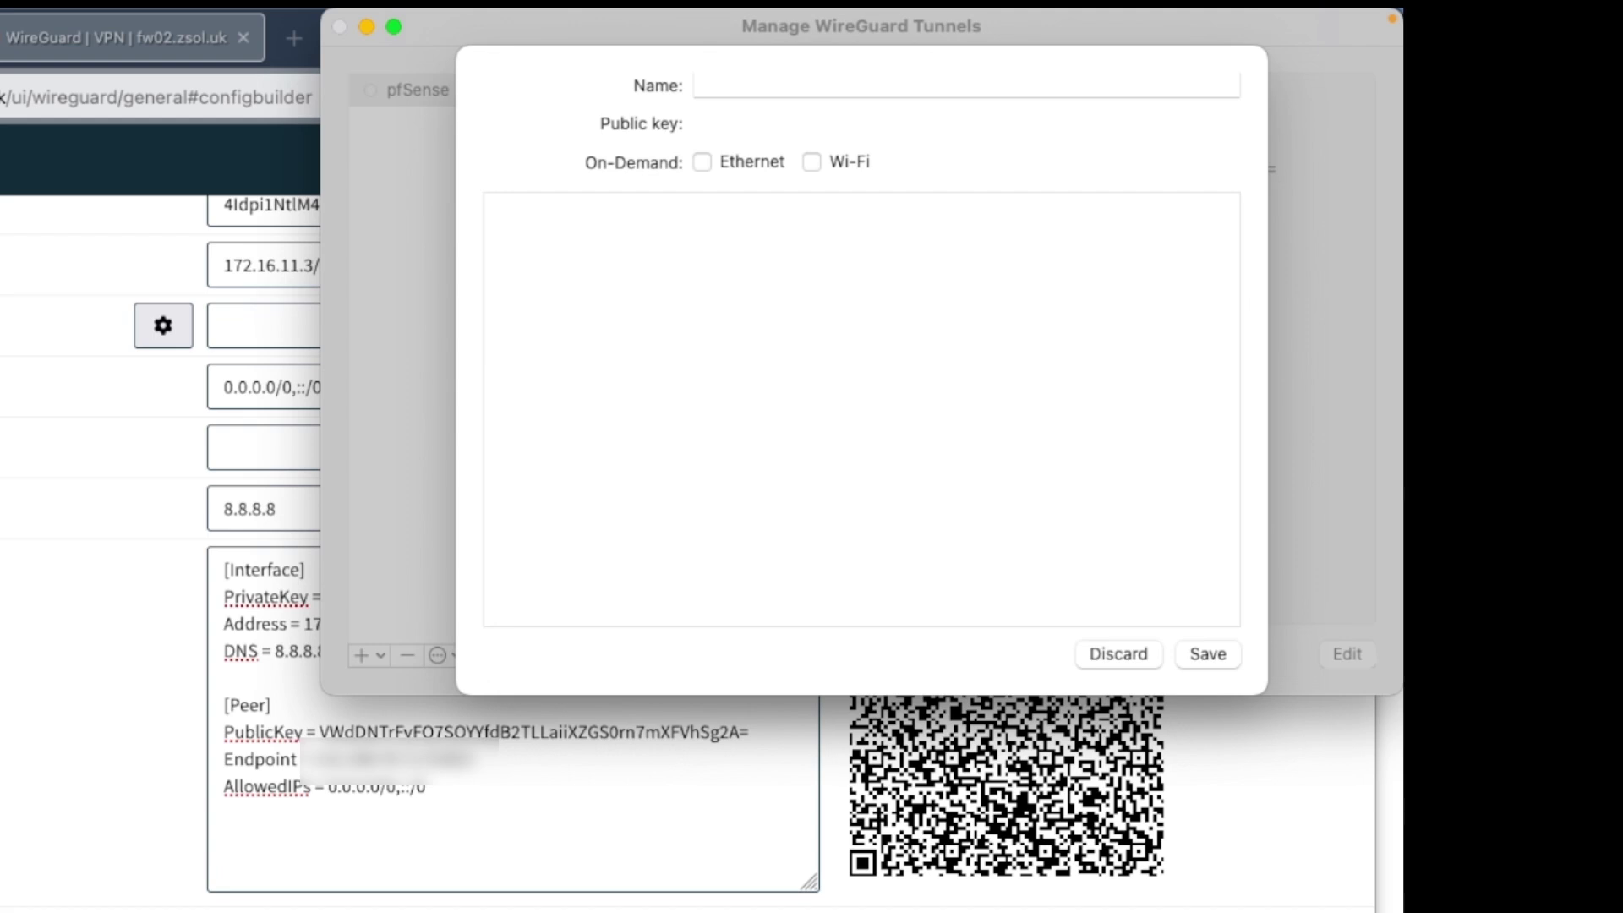
pyautogui.press('super+v')
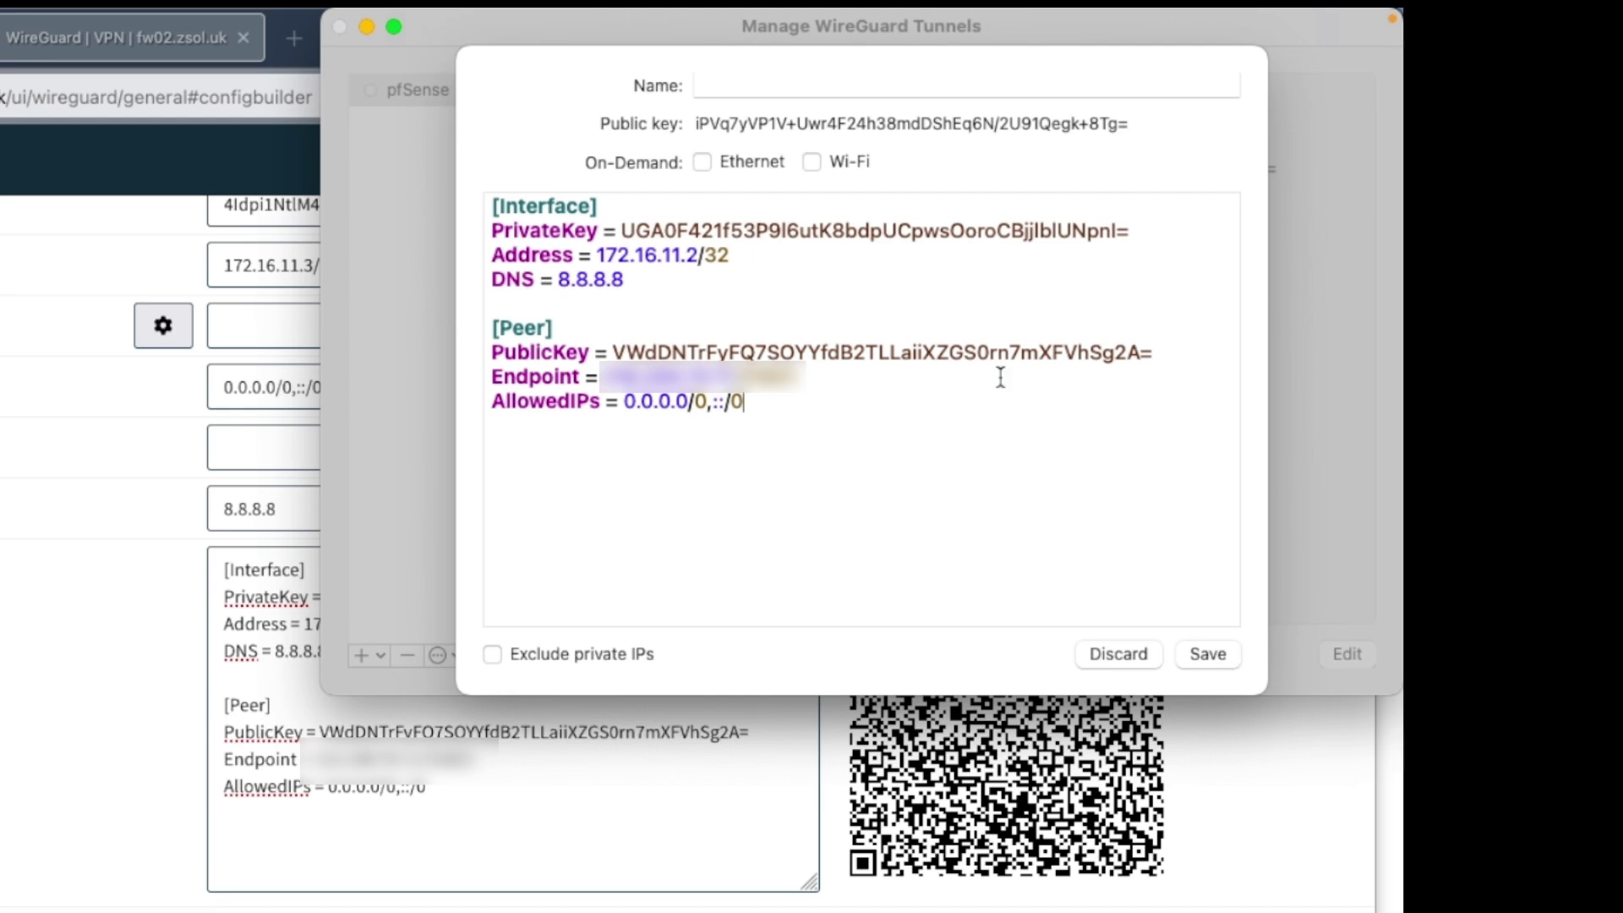
# - Name the new tunnel 'opnsense' and save it
pyautogui.click(862, 87)
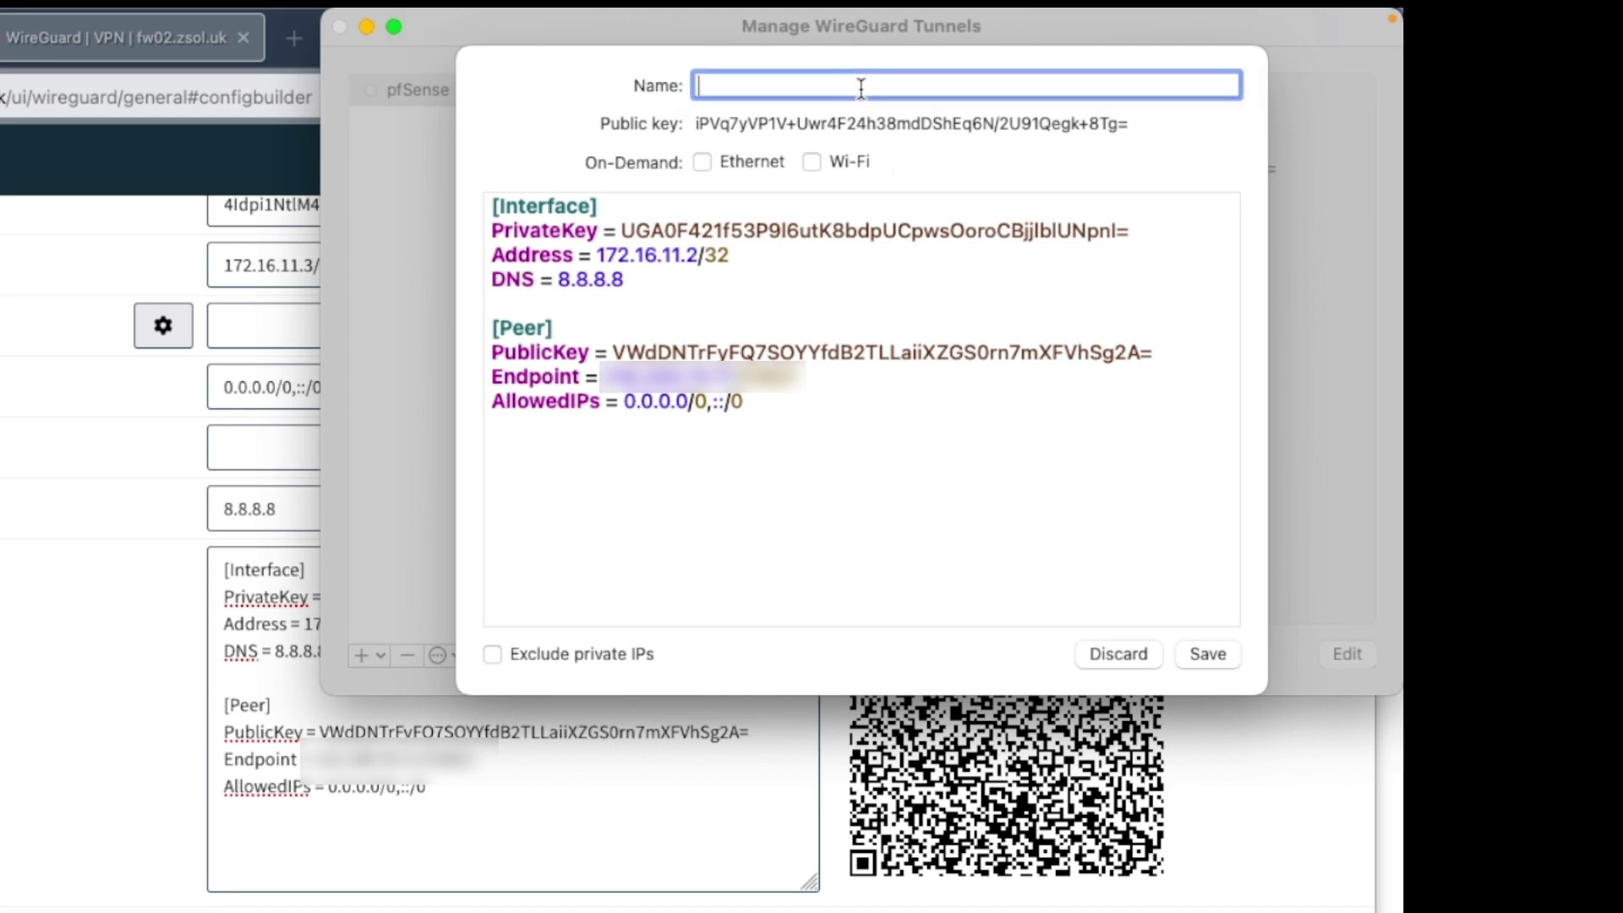
pyautogui.write('M')
pyautogui.press('BackSpace')
pyautogui.press('BackSpace')
pyautogui.press('BackSpace')
pyautogui.write('opnsense')
pyautogui.click(1200, 651)
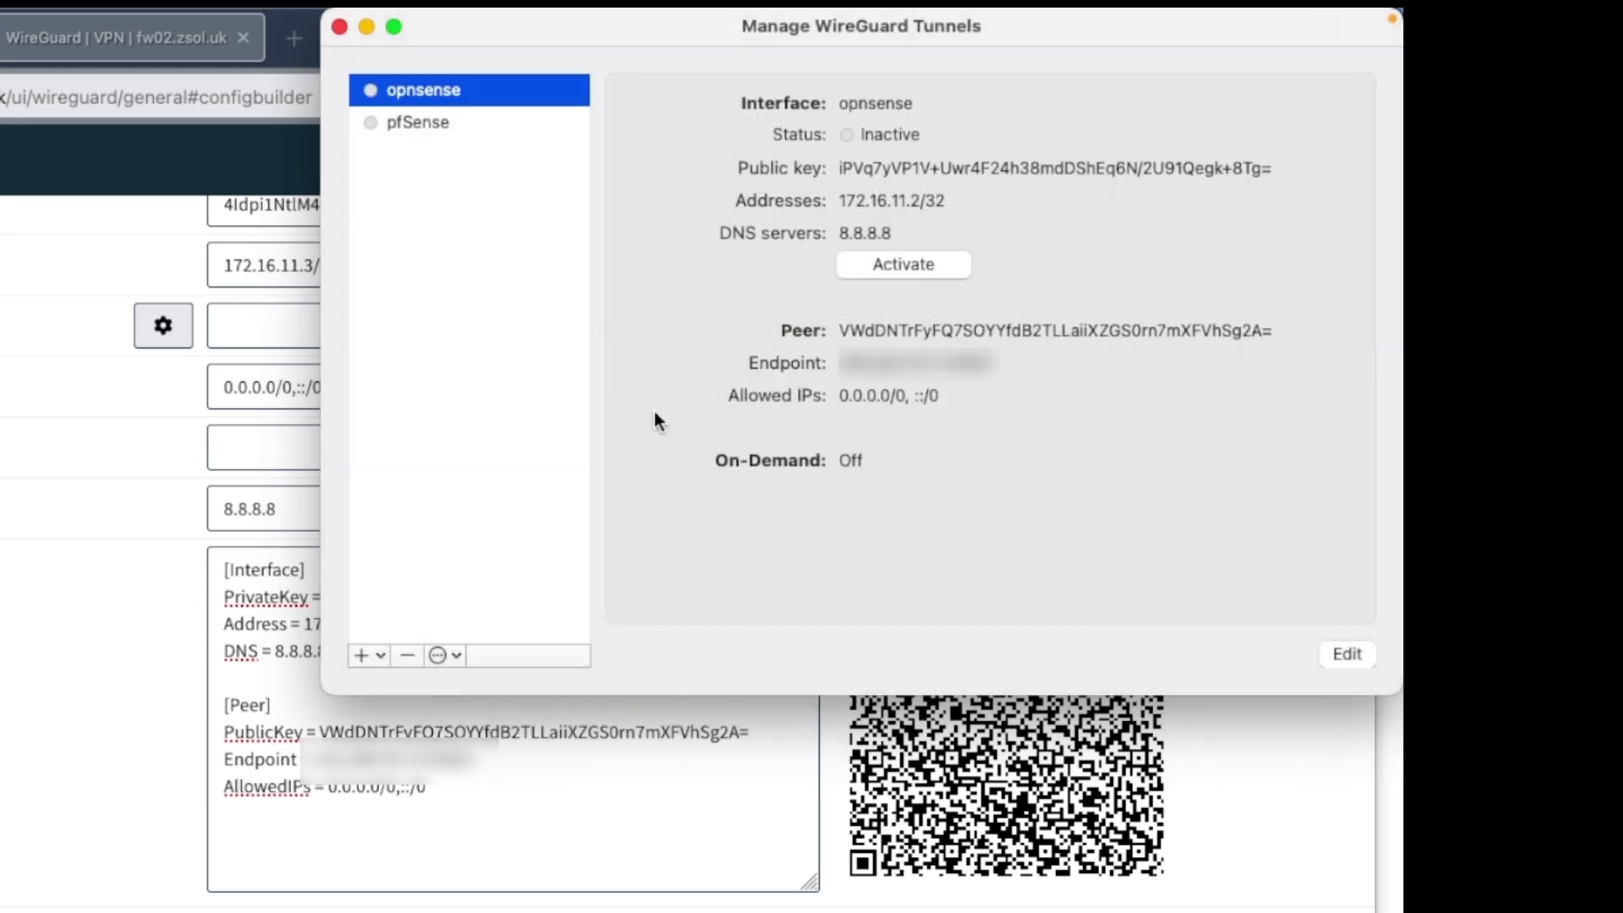
# - Activate the opnsense tunnel so it connects with a handshake
pyautogui.click(403, 123)
pyautogui.click(398, 91)
pyautogui.click(911, 269)
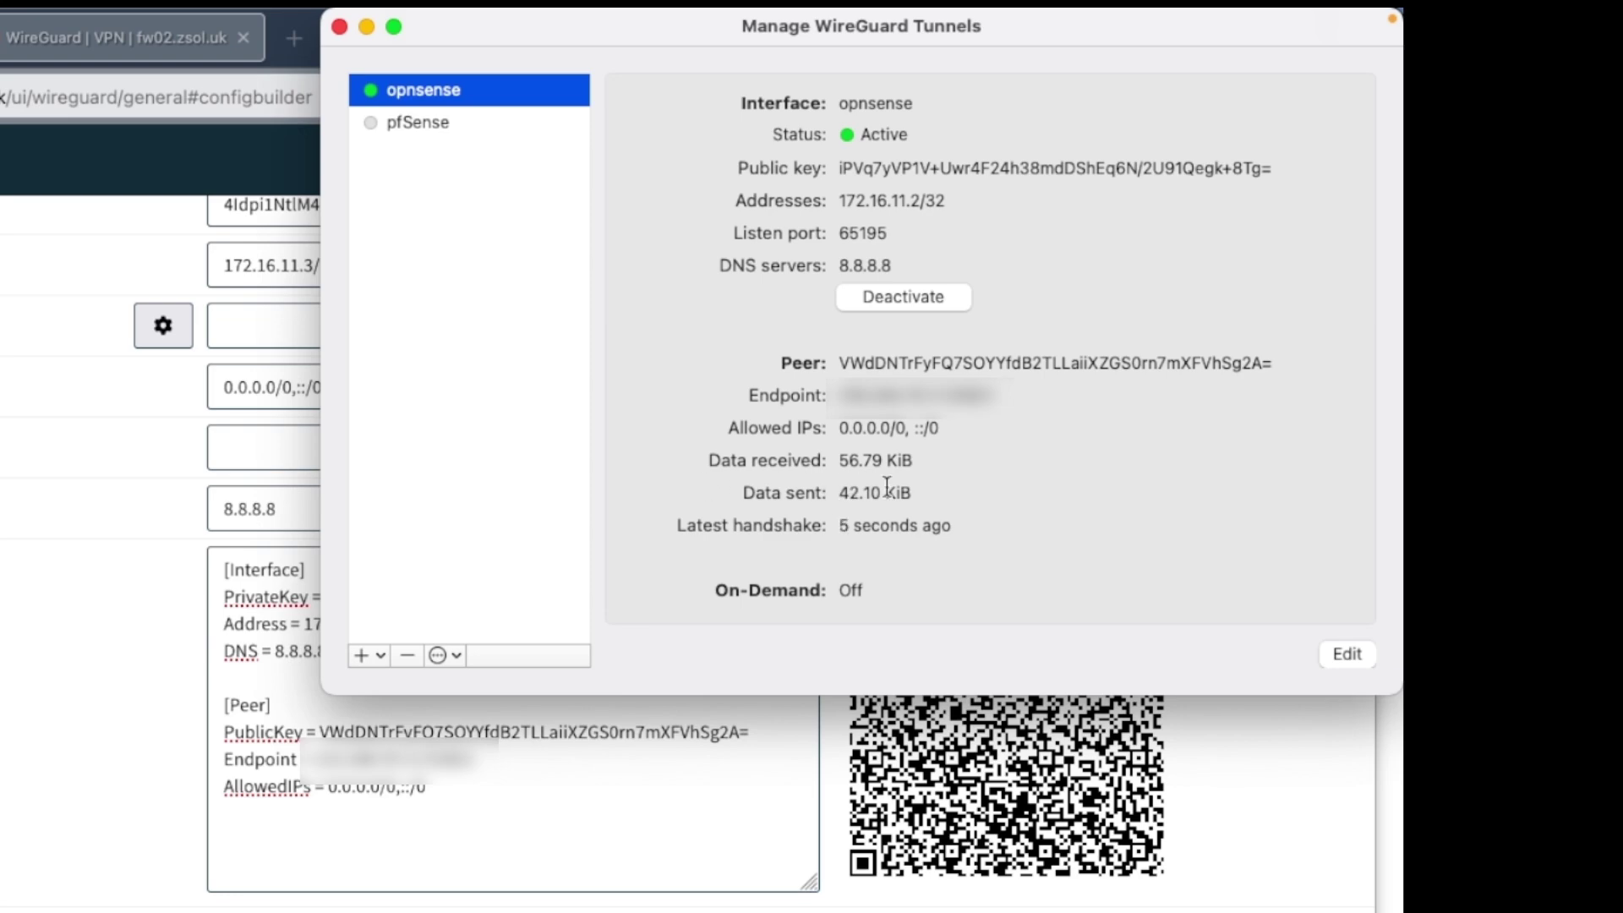
pyautogui.click(186, 728)
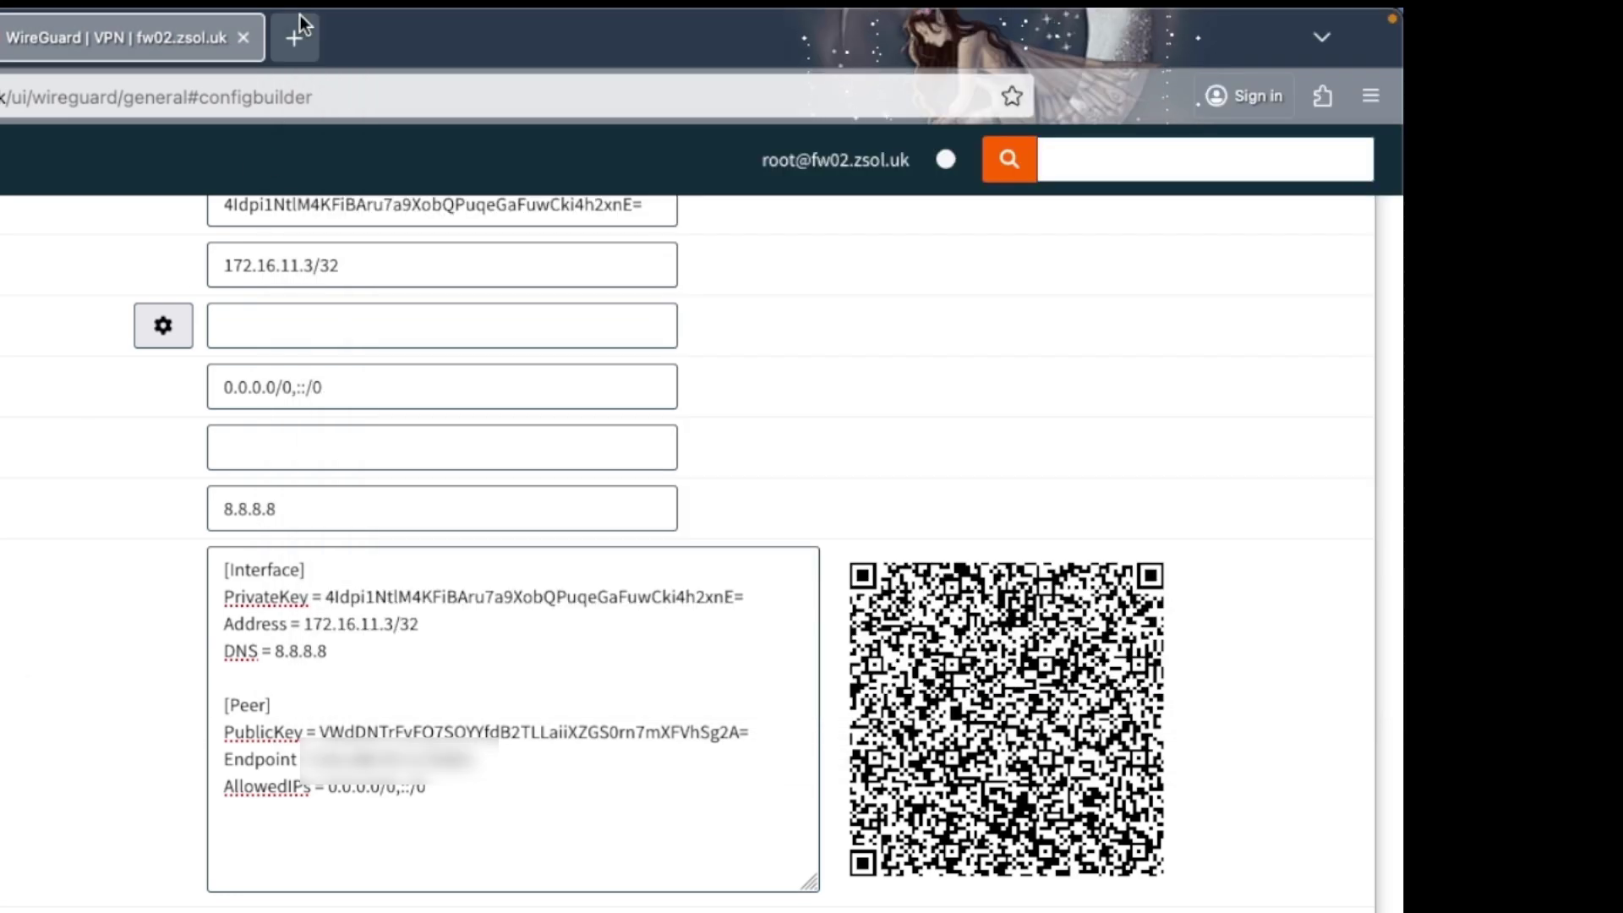
# - Load speedtest.net in a new tab and reload it through the active tunnel
pyautogui.click(294, 38)
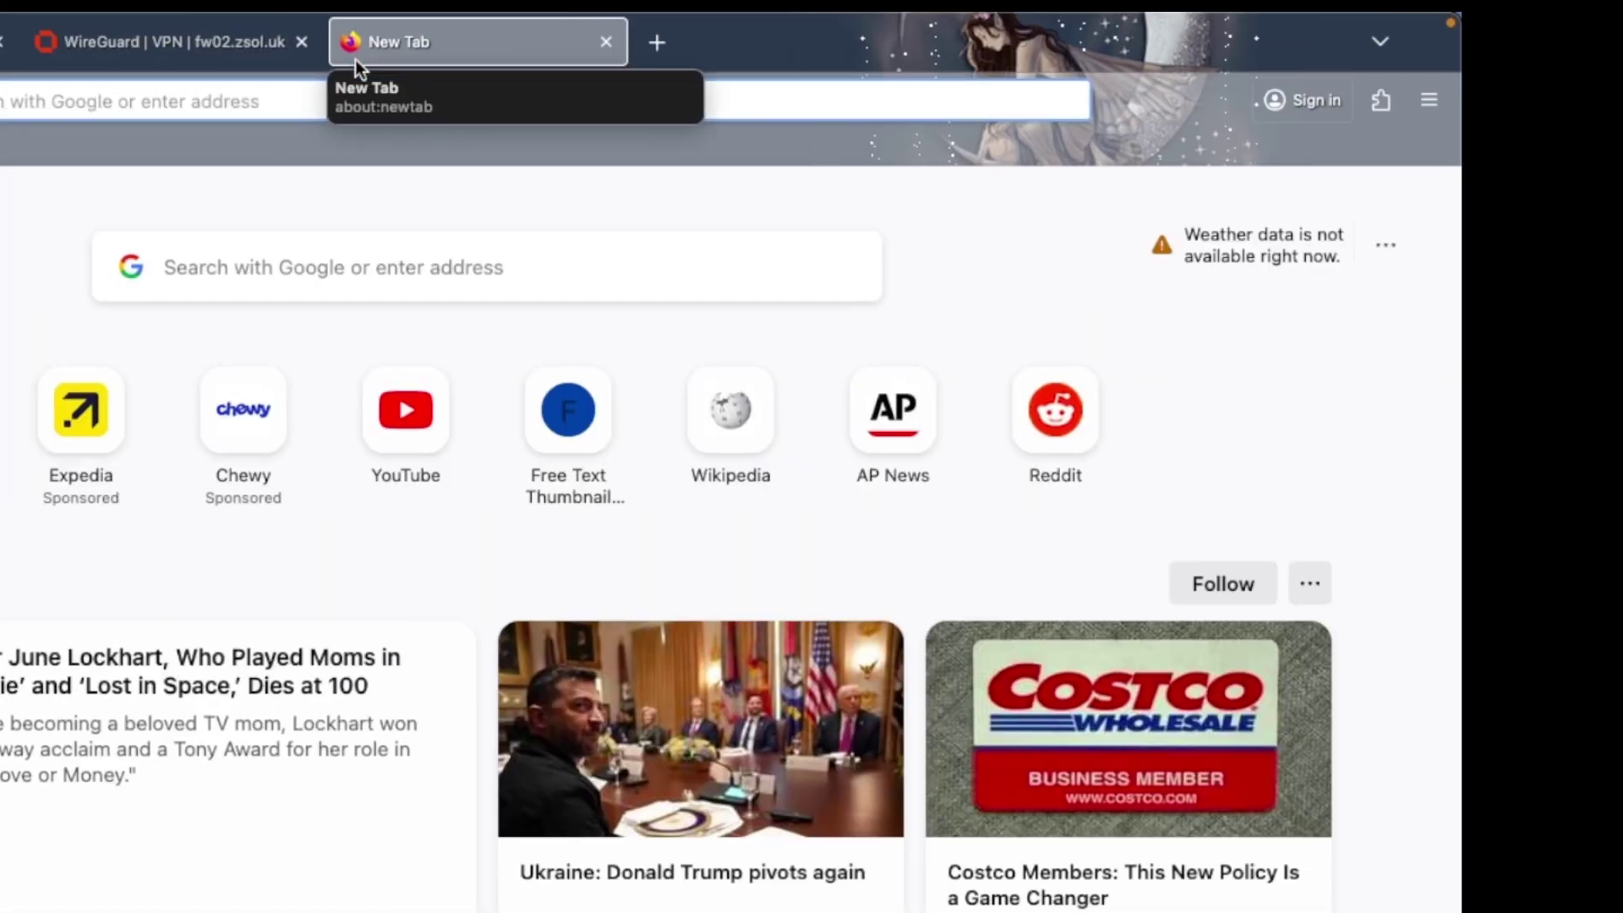
pyautogui.write('speedtest')
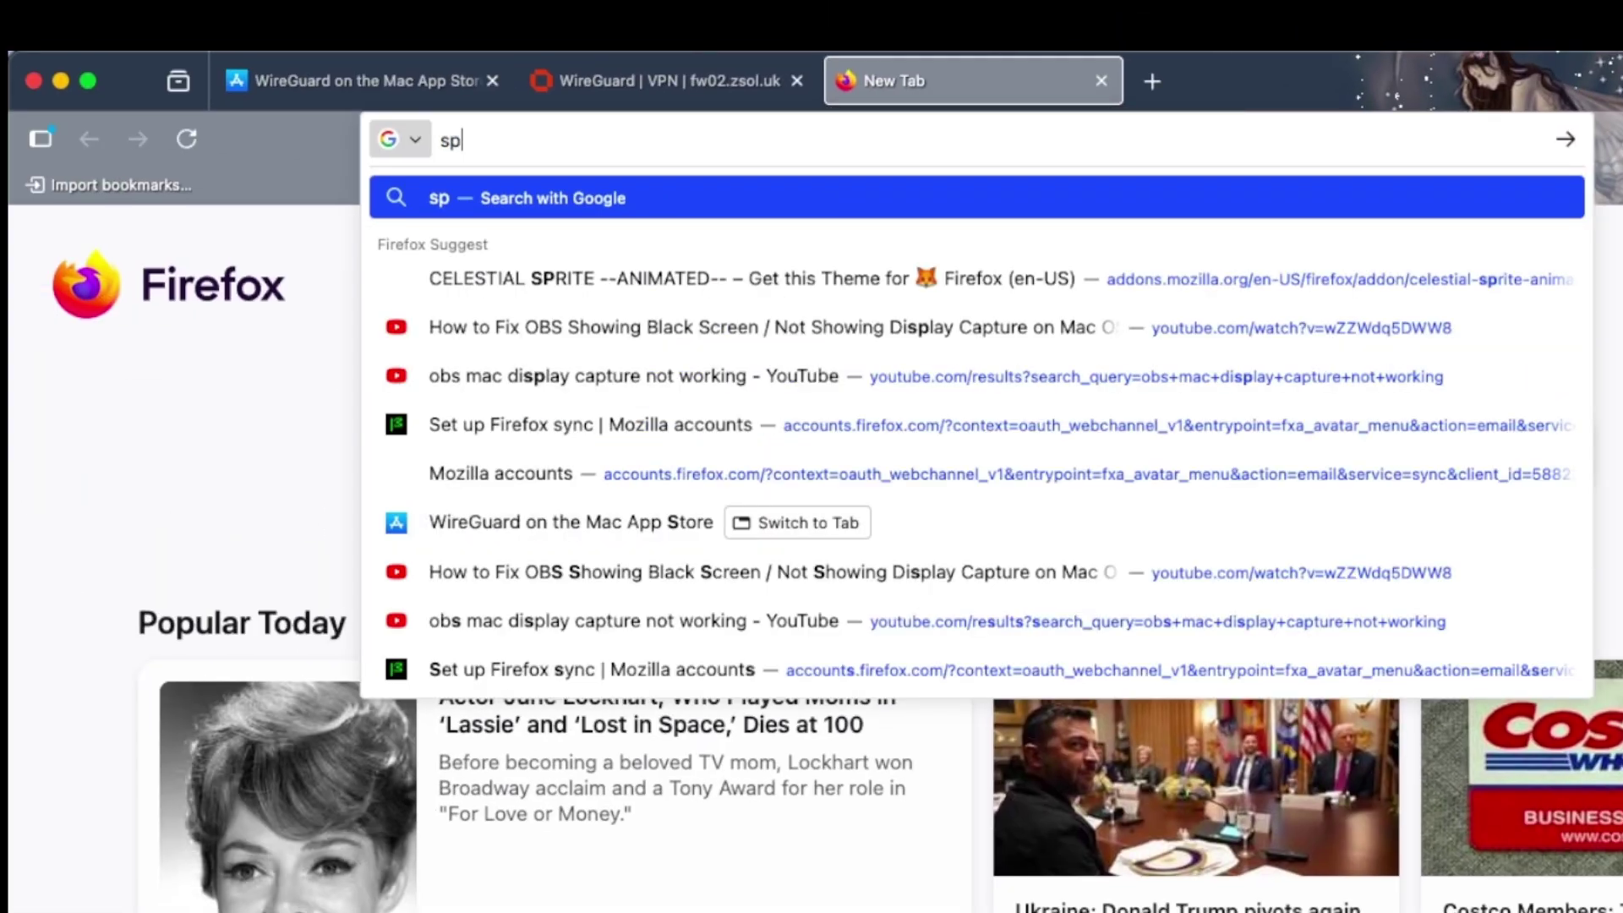
pyautogui.write('.net')
pyautogui.press('Return')
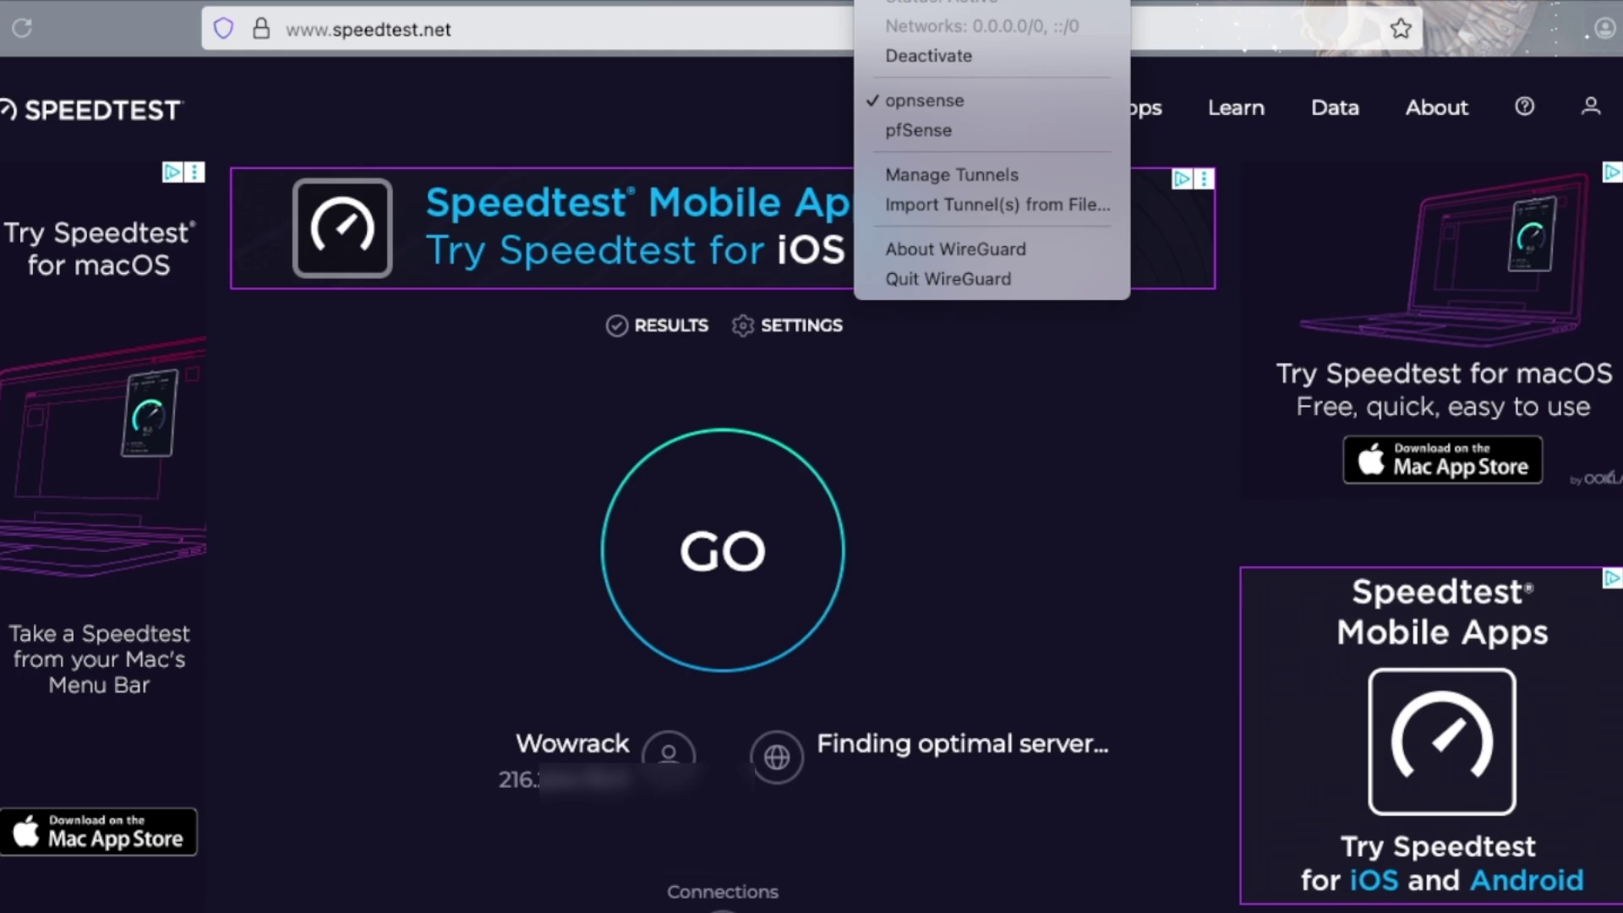
pyautogui.click(384, 678)
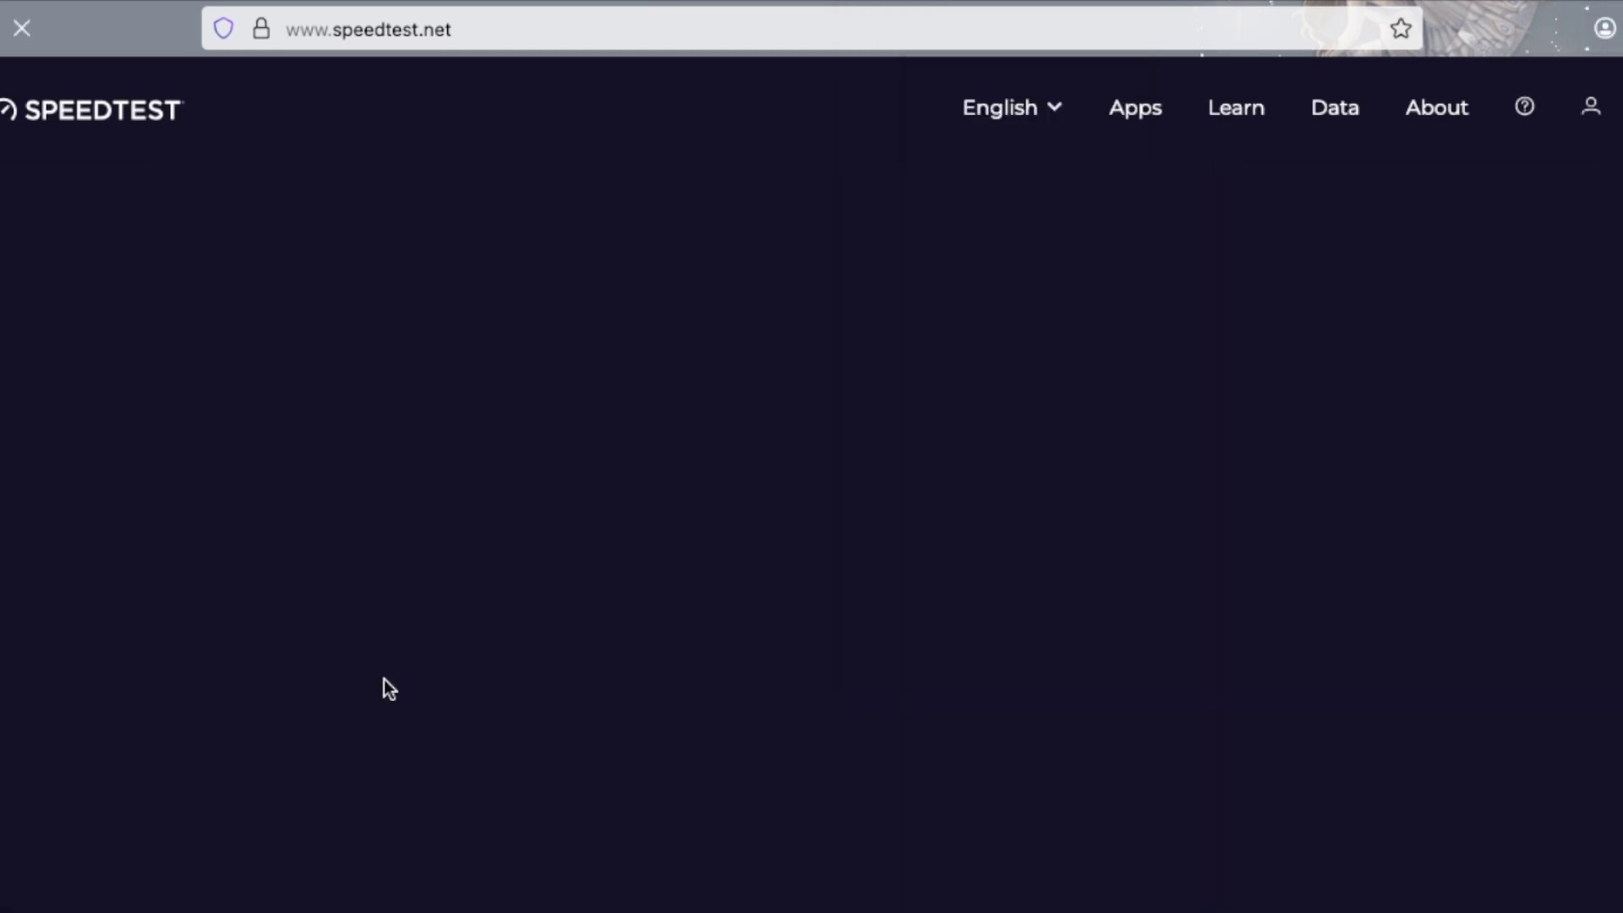